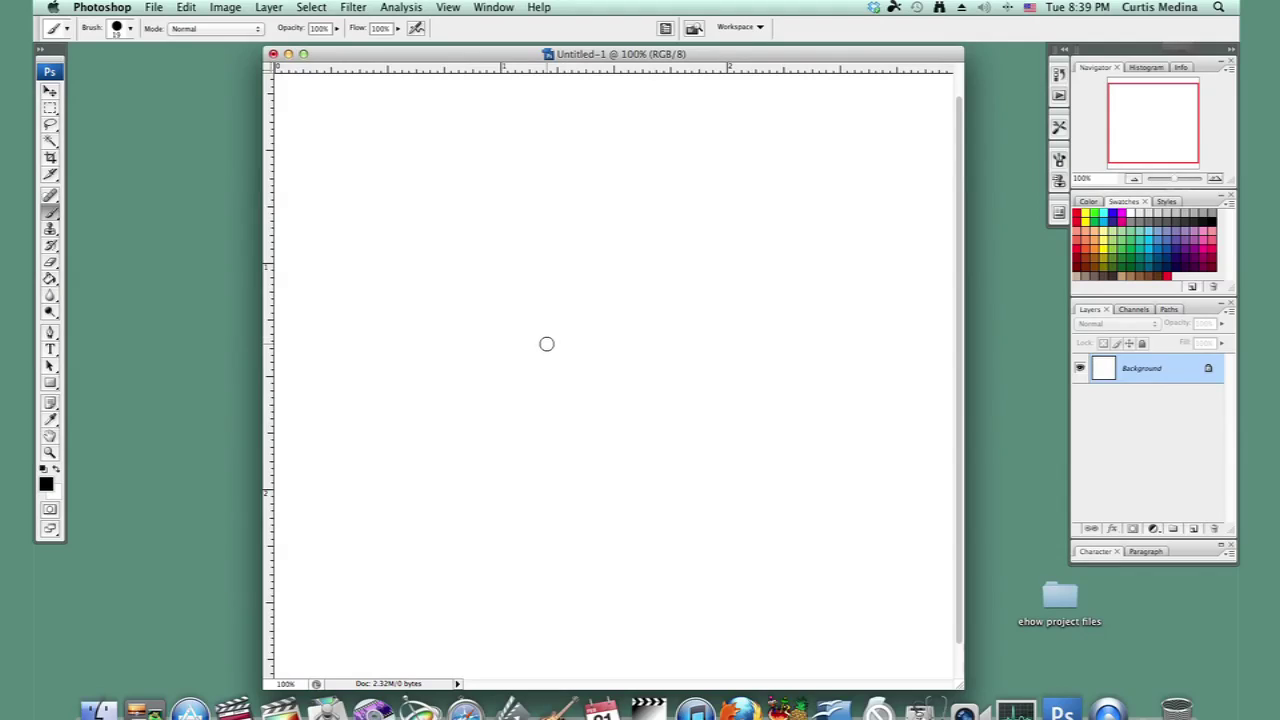
Fill the white background with dark navy blue, color 00032f.
left_click(45, 484)
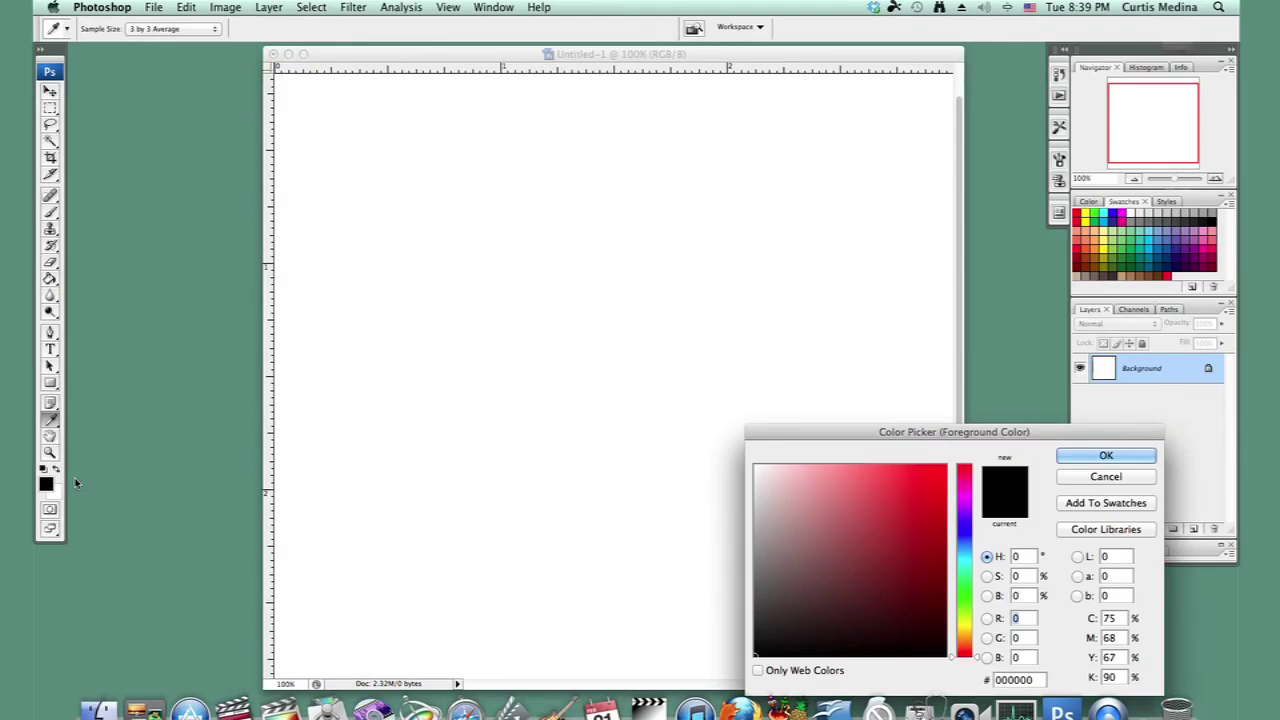
left_click(964, 530)
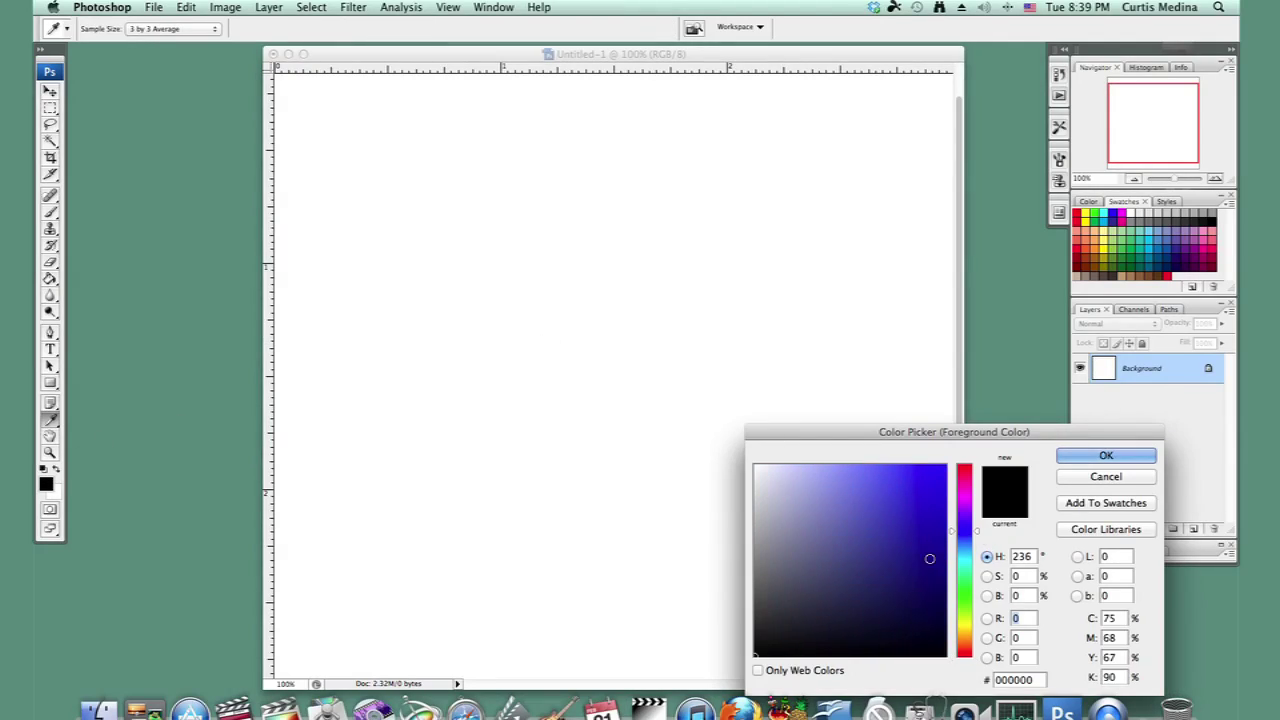
left_click(948, 619)
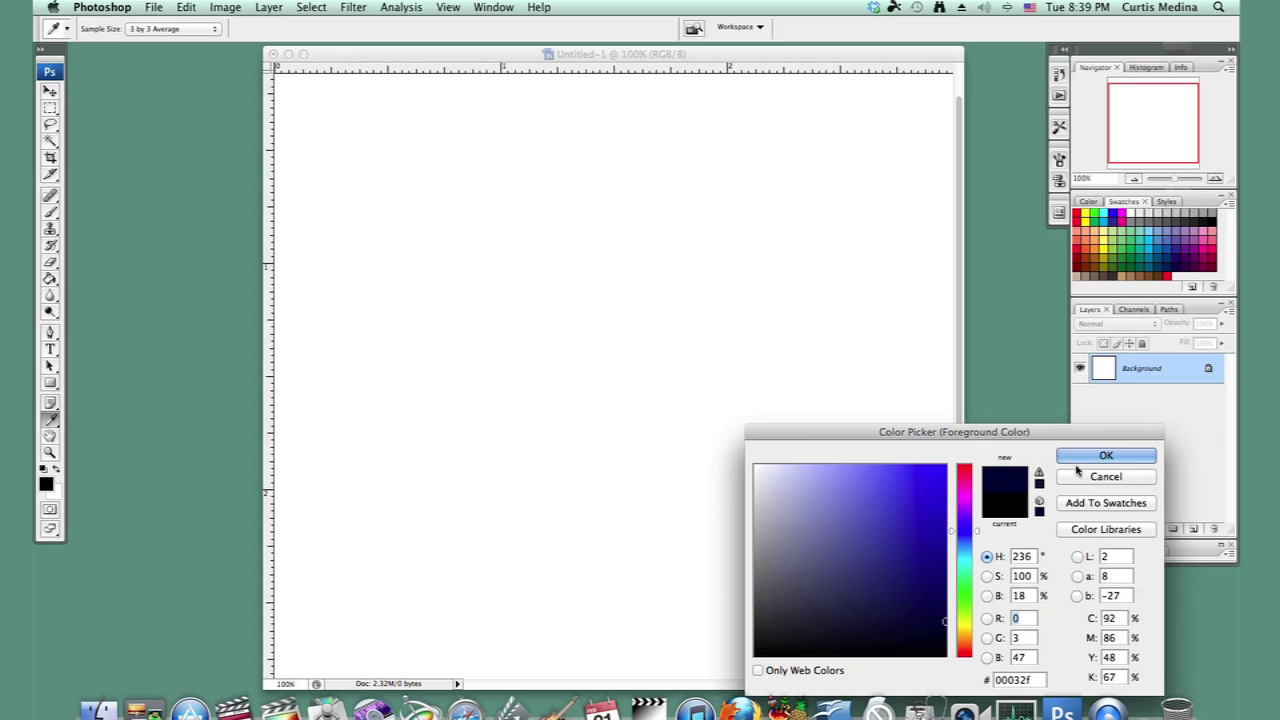
left_click(1104, 455)
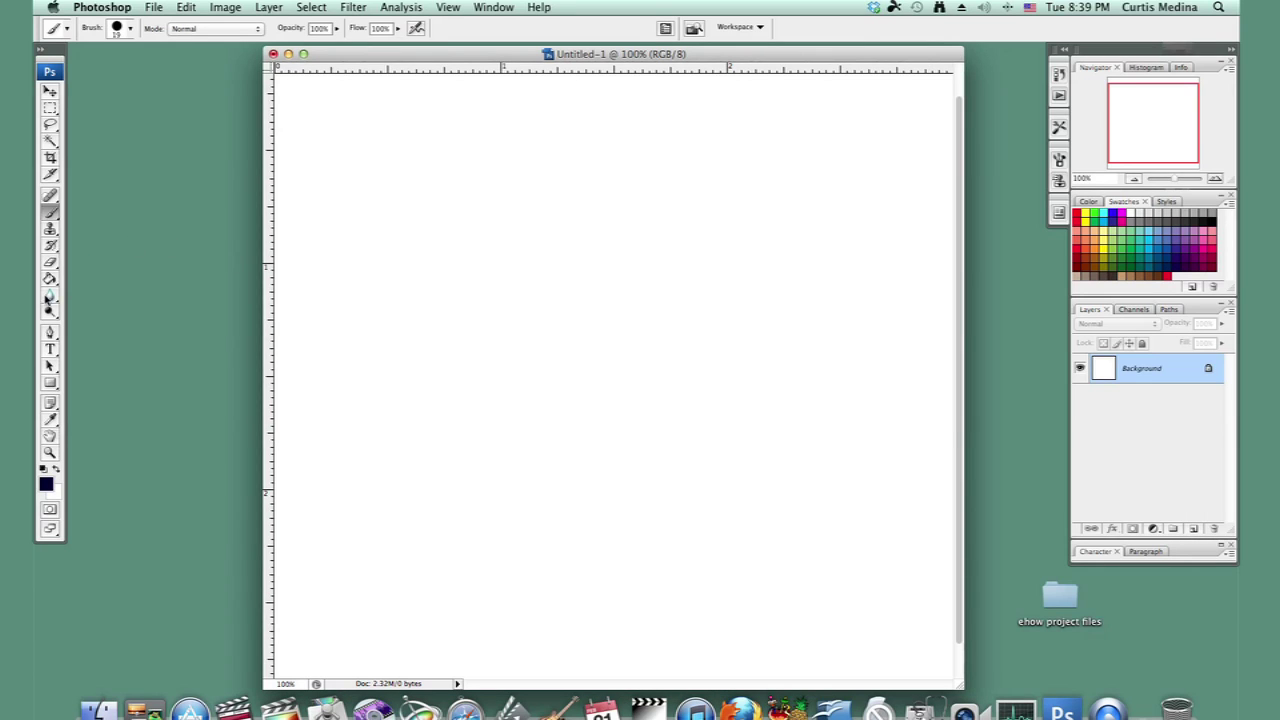
left_click(52, 282)
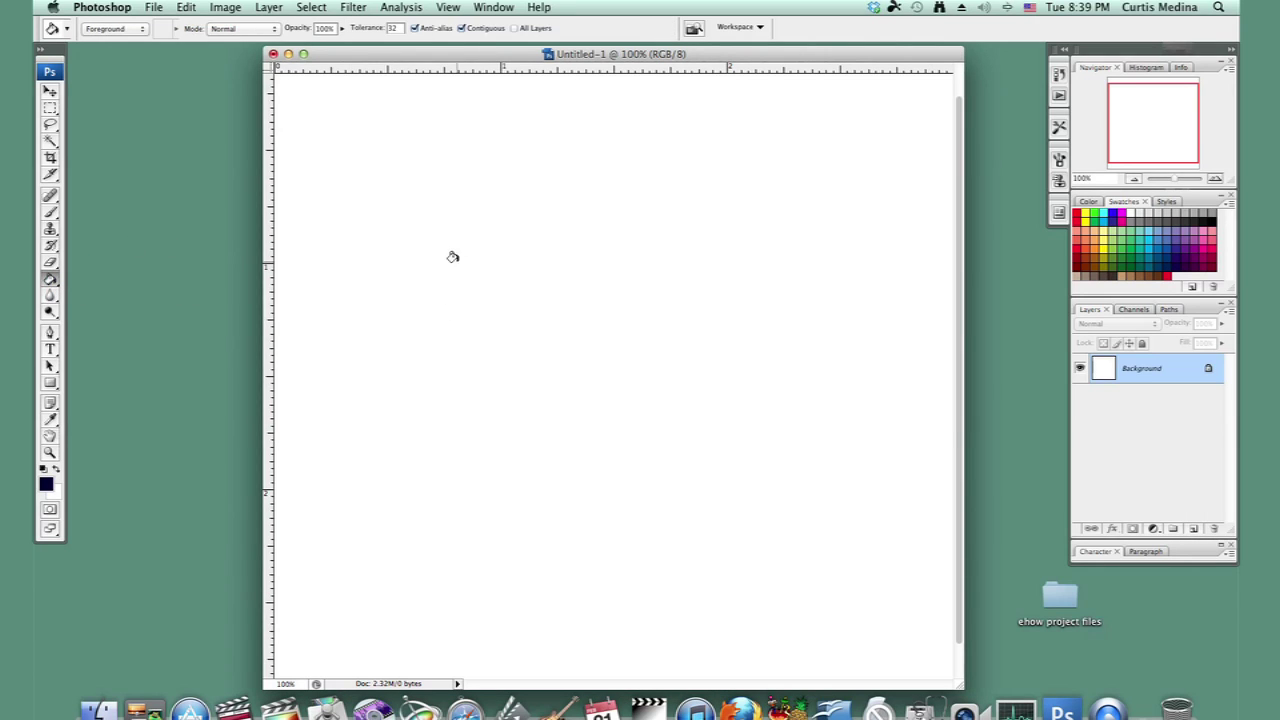
left_click(533, 377)
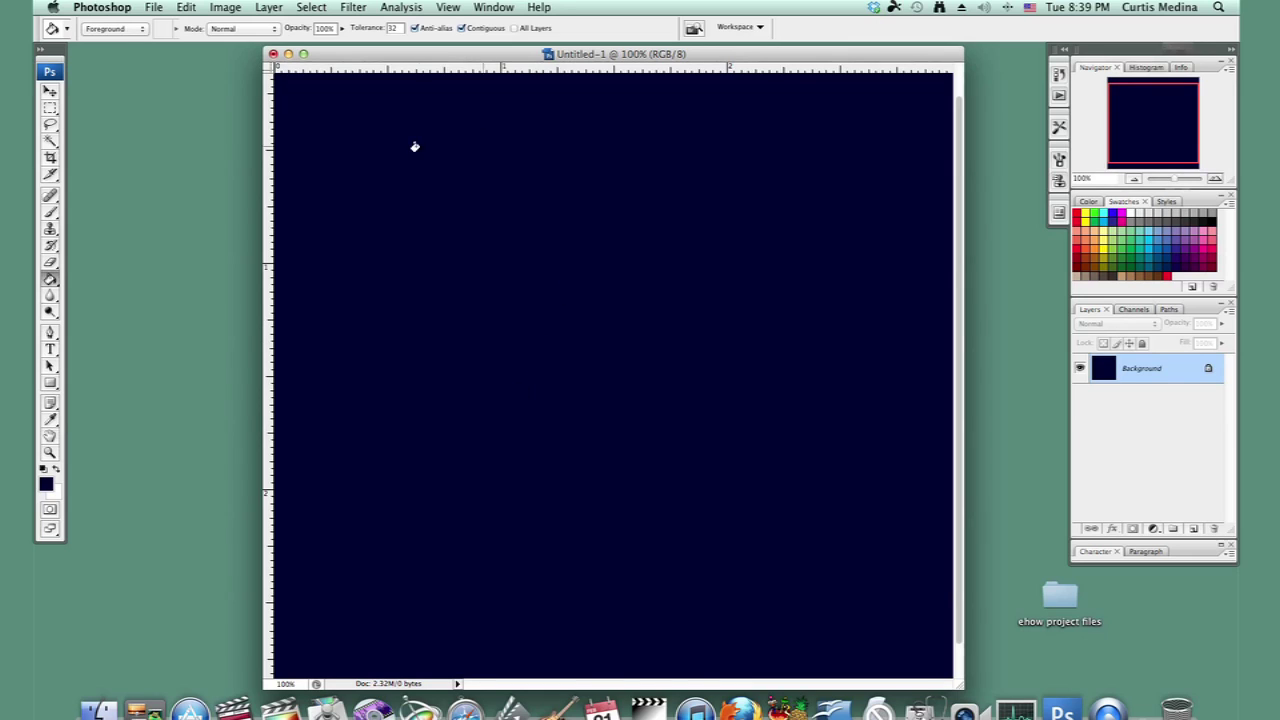
Paint black shading over the upper-left area of the background with a soft 110 px brush at 0% hardness.
left_click(57, 213)
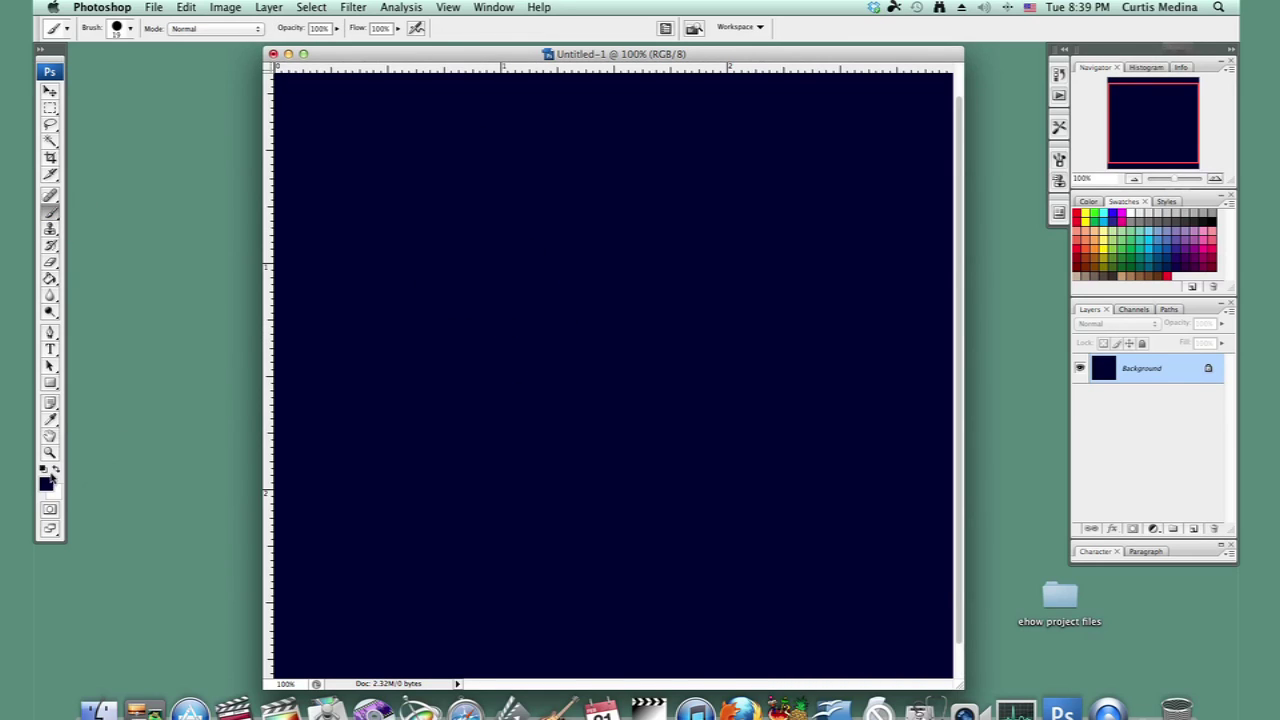
left_click(44, 469)
right_click(444, 299)
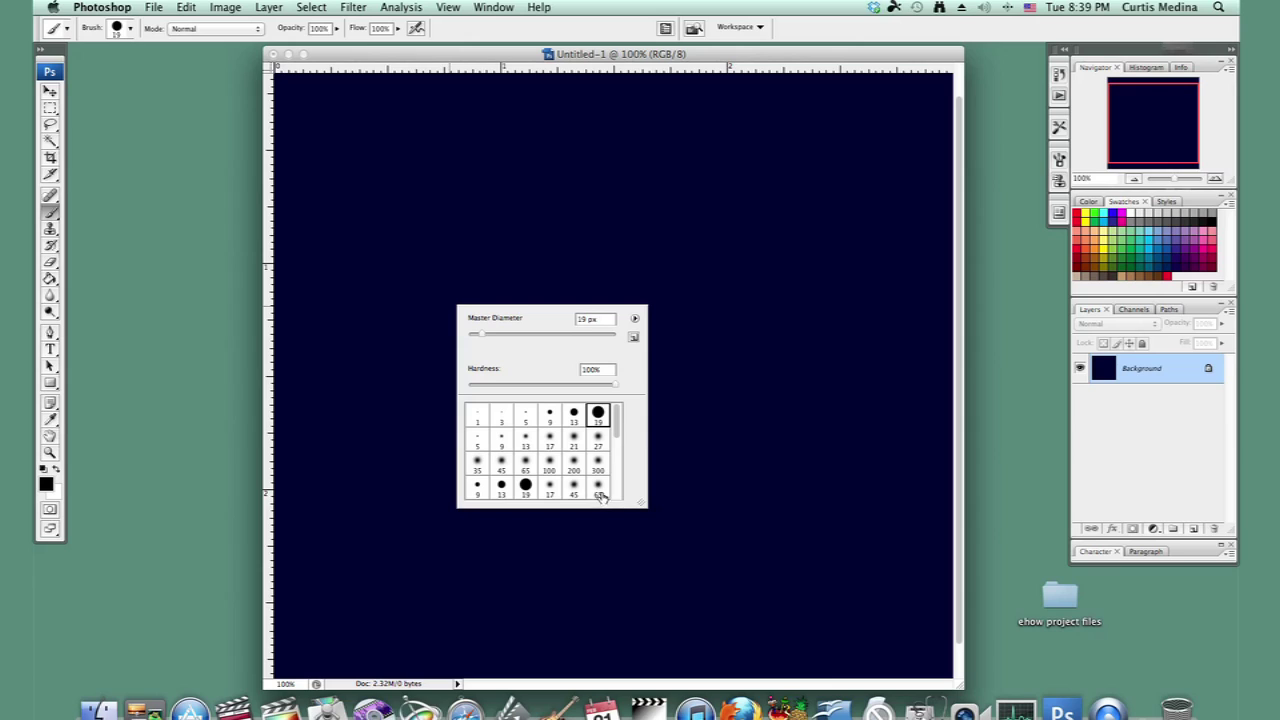
left_click(599, 490)
left_click(542, 335)
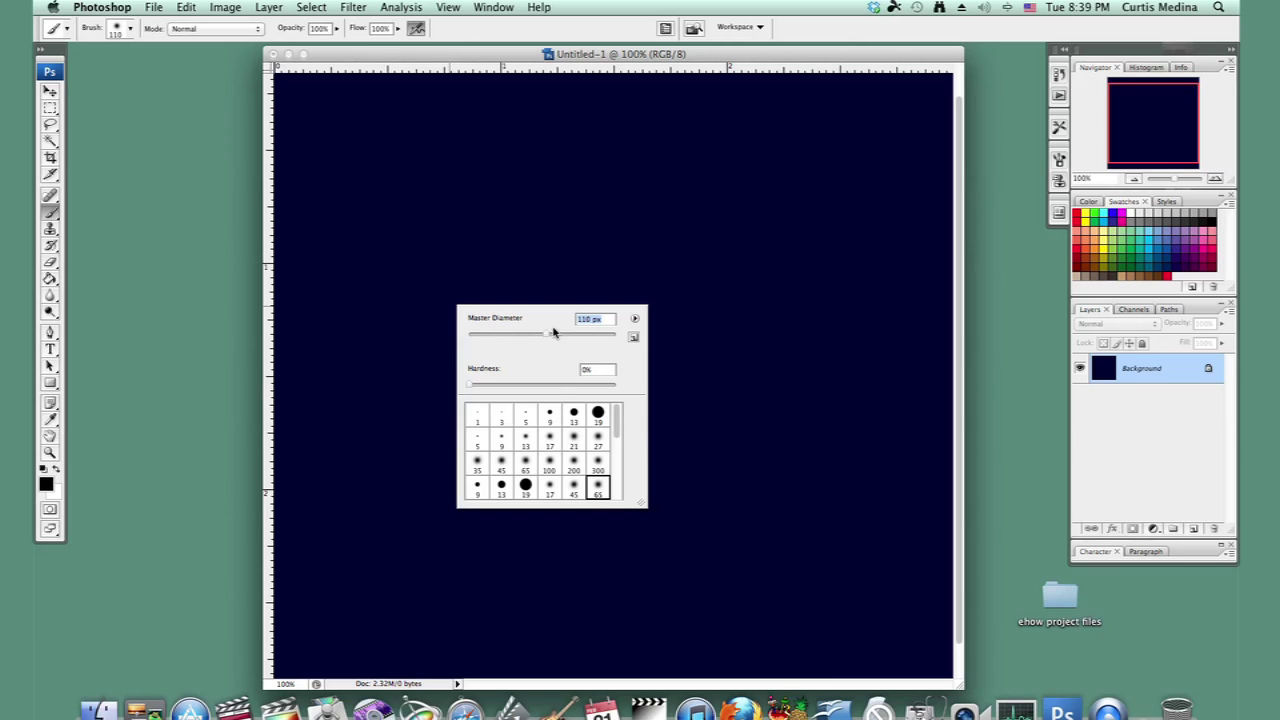
mouse_move(411, 125)
left_mouse_down()
mouse_move(316, 101)
mouse_move(289, 110)
mouse_move(404, 117)
mouse_move(347, 249)
mouse_move(403, 370)
mouse_move(509, 354)
left_mouse_up()
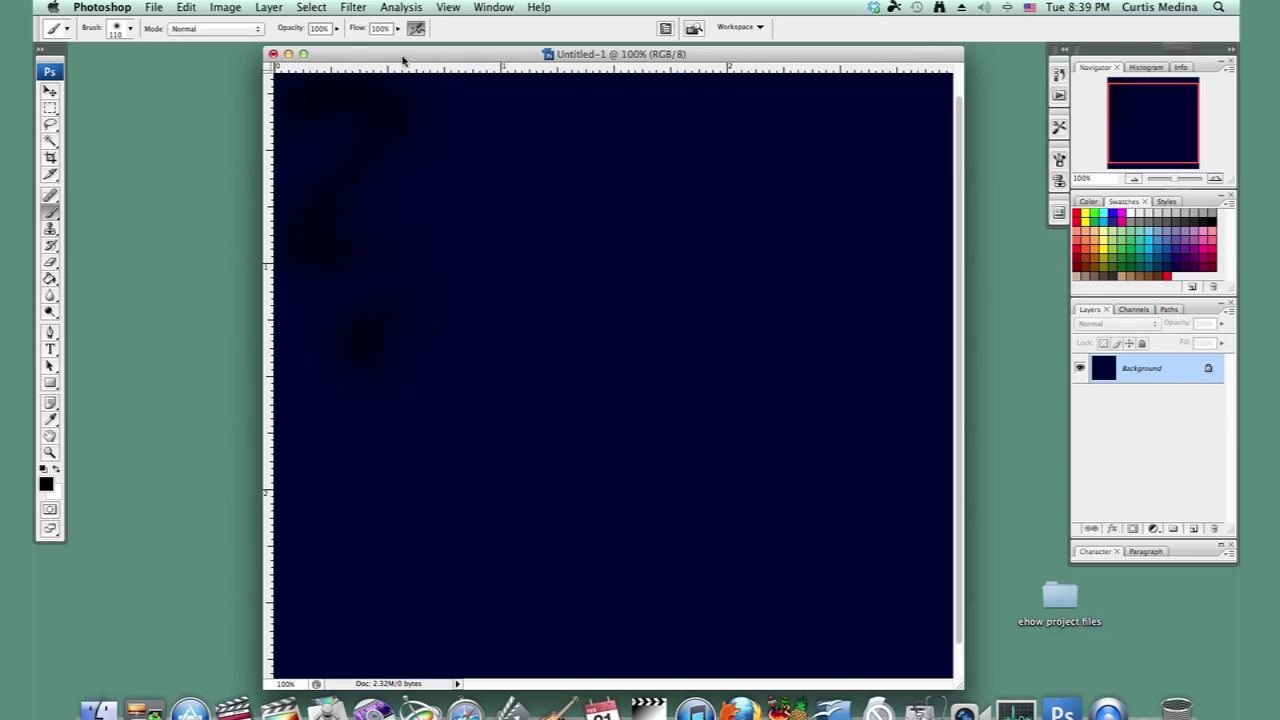
Lower the brush opacity to 41% and paint uneven black shading across the rest of the navy background.
left_click_drag(337, 28, 297, 46)
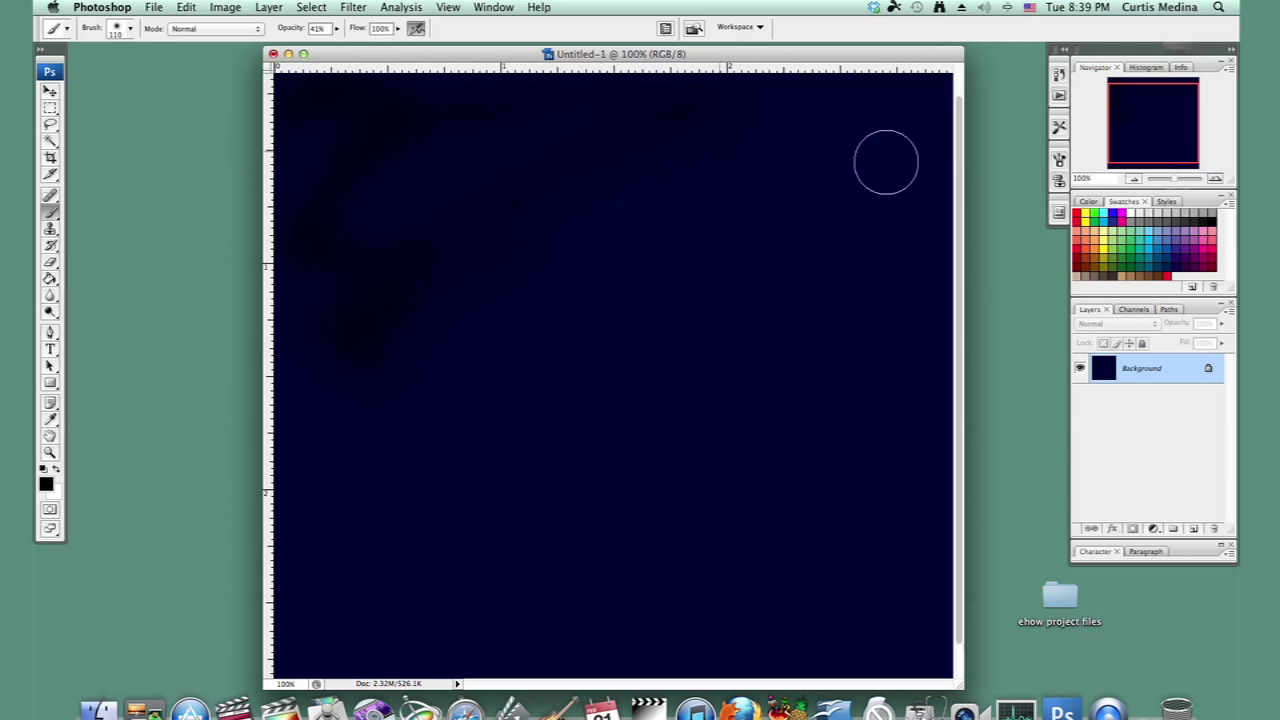
mouse_move(813, 300)
left_mouse_down()
mouse_move(414, 589)
mouse_move(498, 644)
mouse_move(650, 658)
mouse_move(927, 571)
left_mouse_up()
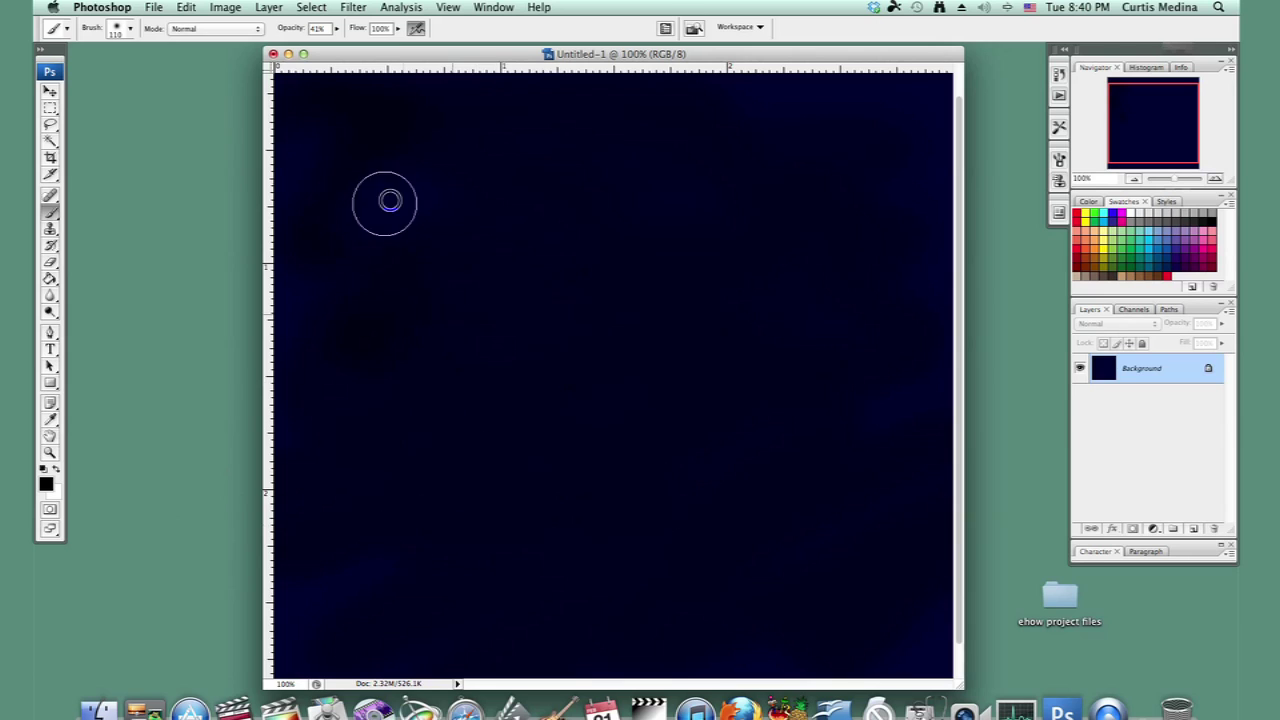
mouse_move(661, 246)
left_mouse_down()
mouse_move(885, 232)
mouse_move(952, 191)
mouse_move(754, 348)
mouse_move(520, 378)
mouse_move(457, 443)
mouse_move(794, 319)
left_mouse_up()
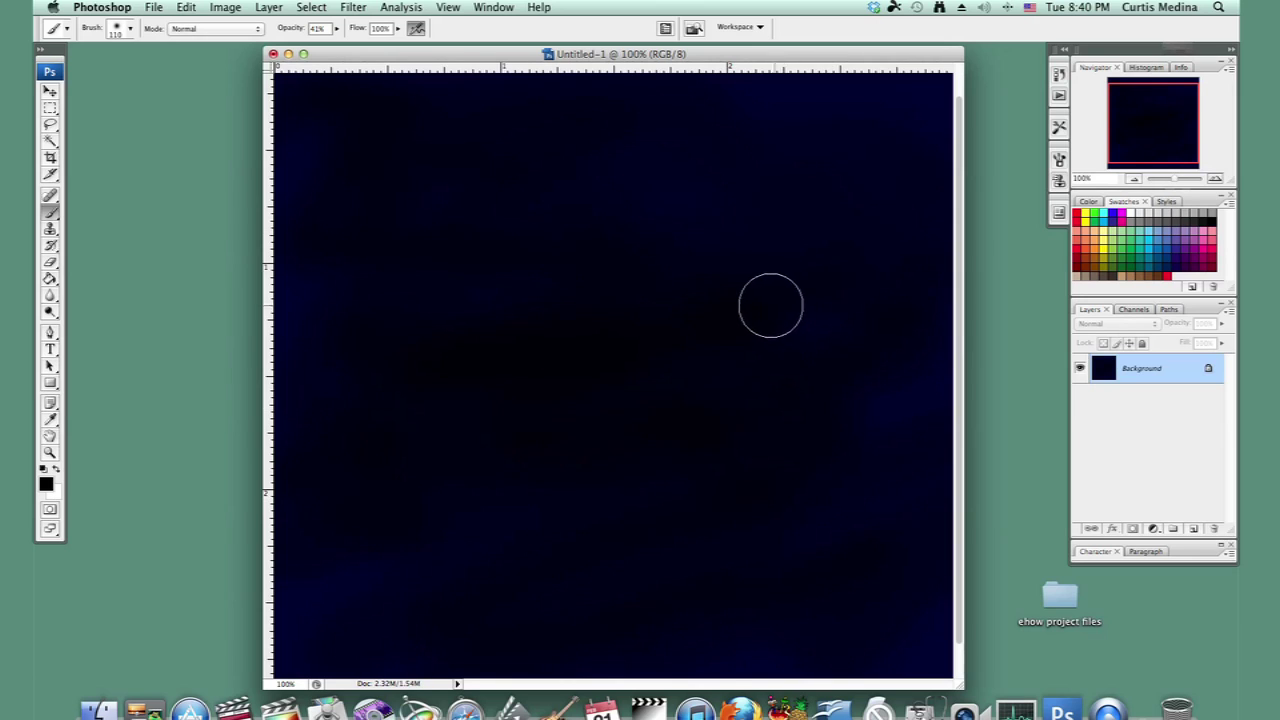
Set up a white brush using the soft 17 px preset at 100% opacity.
left_click(57, 471)
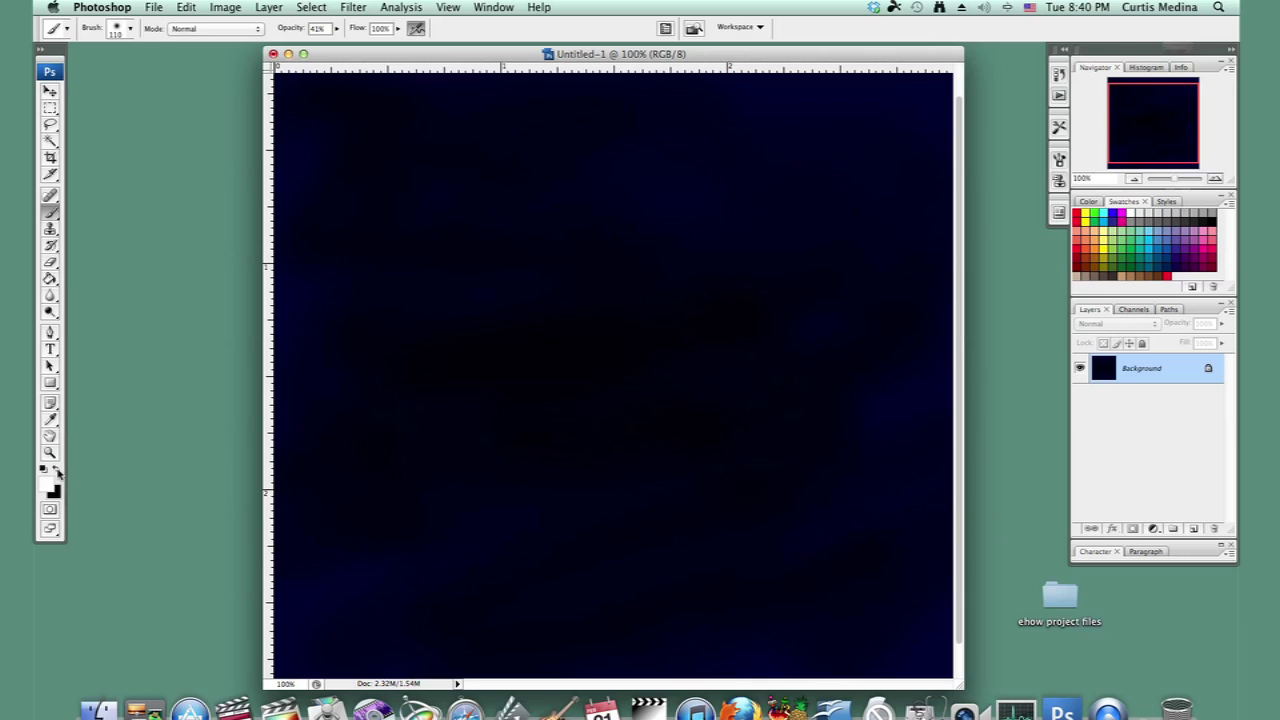
right_click(546, 349)
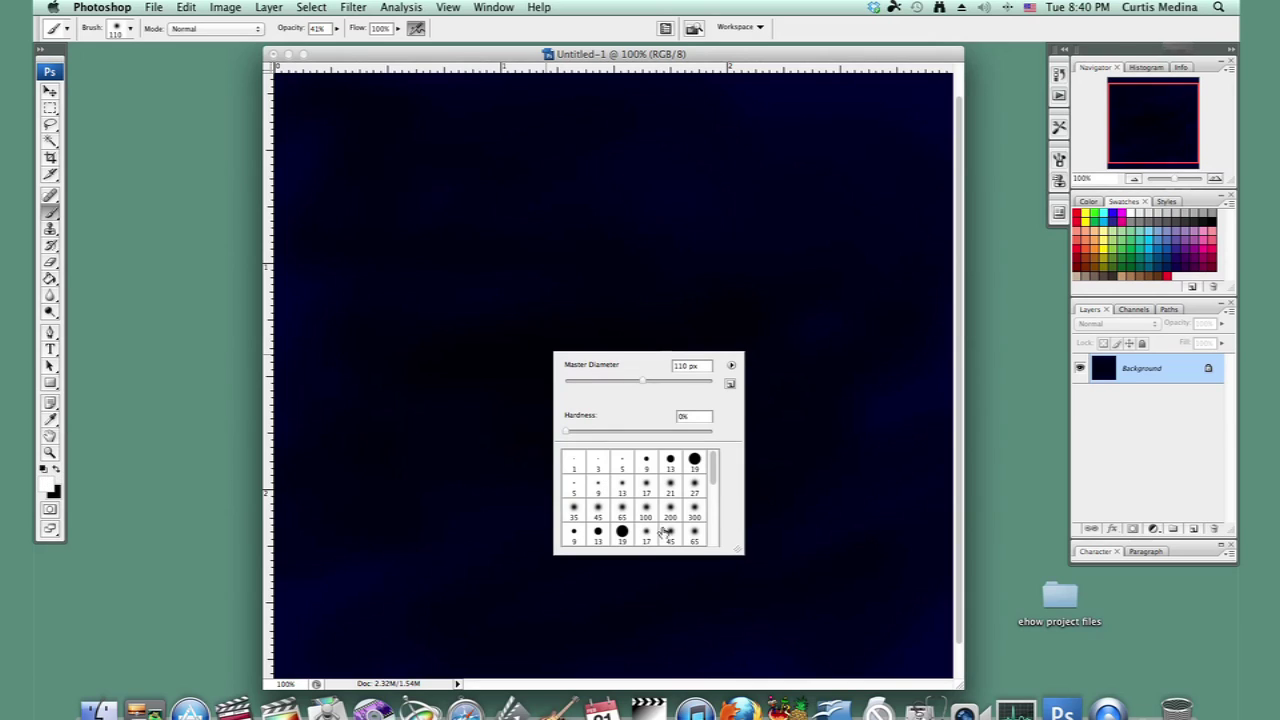
left_click(647, 534)
left_click(336, 28)
left_click_drag(340, 46, 403, 46)
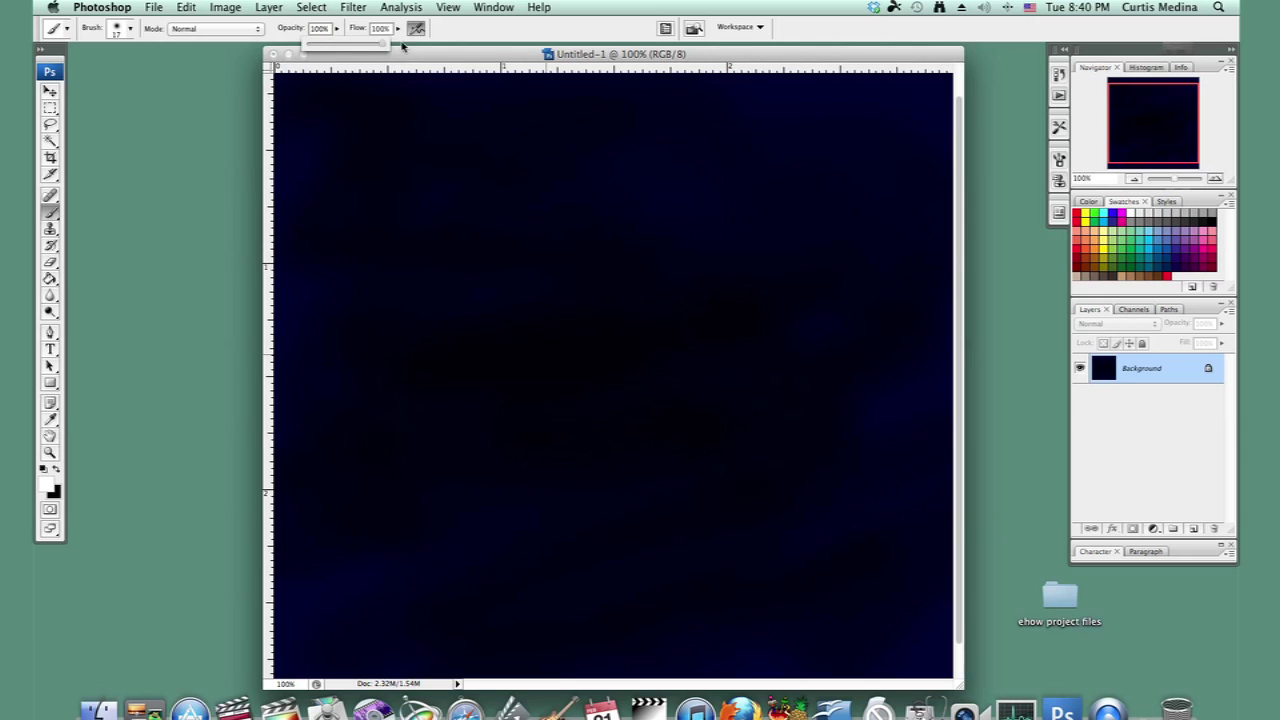
Dot small white stars of varying brightness at scattered spots across the whole night sky.
left_click(443, 273)
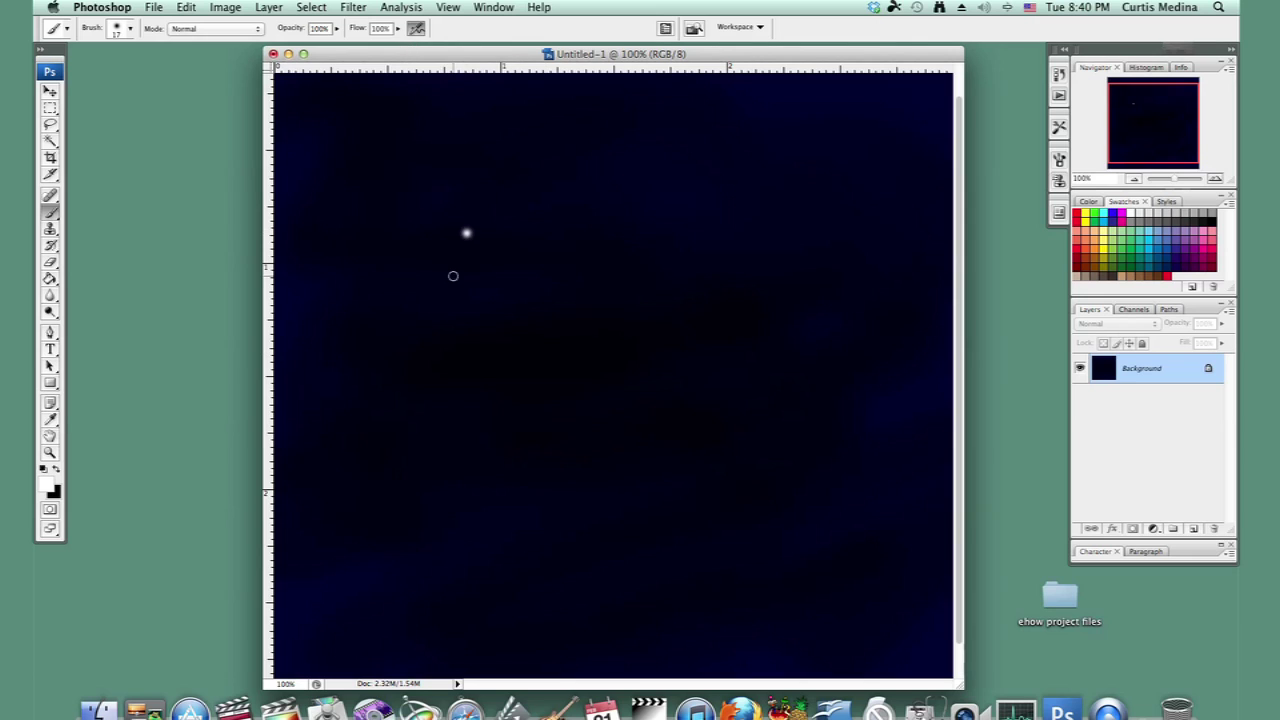
left_click(473, 366)
left_click(411, 305)
left_click(367, 326)
left_click(611, 210)
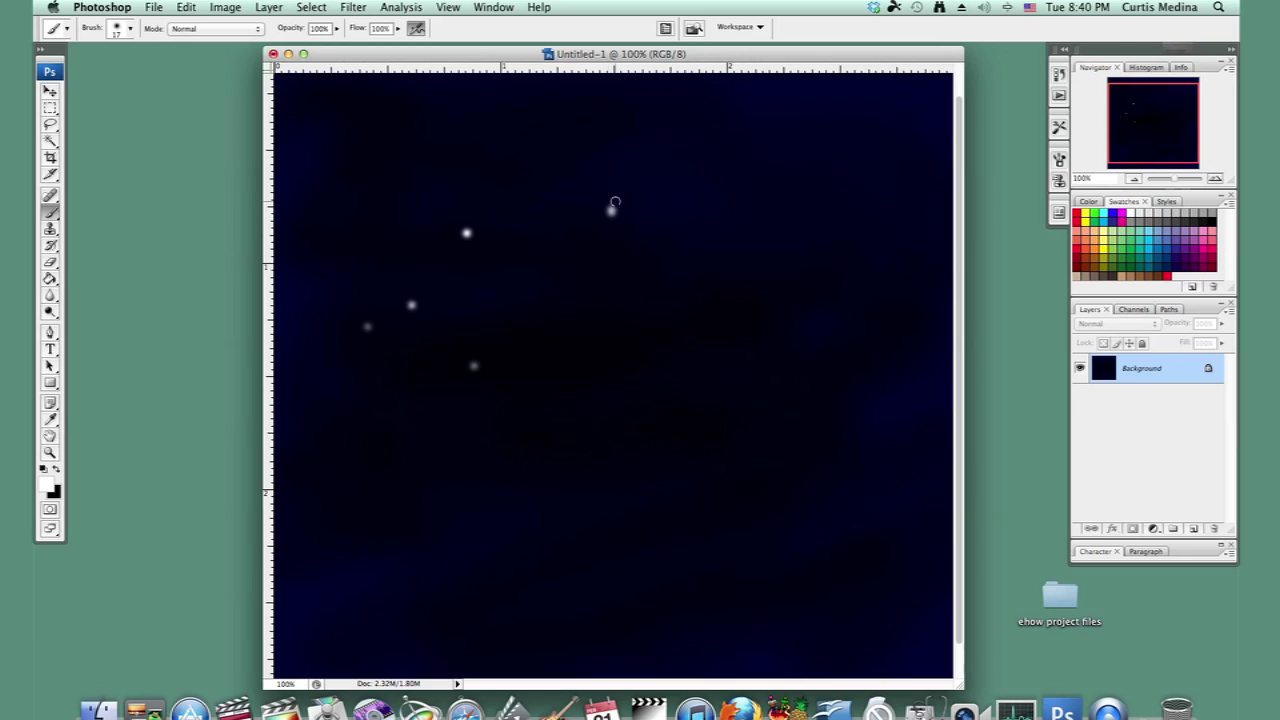
left_click(620, 317)
left_click(657, 371)
left_click(656, 440)
left_click(666, 392)
left_click(576, 397)
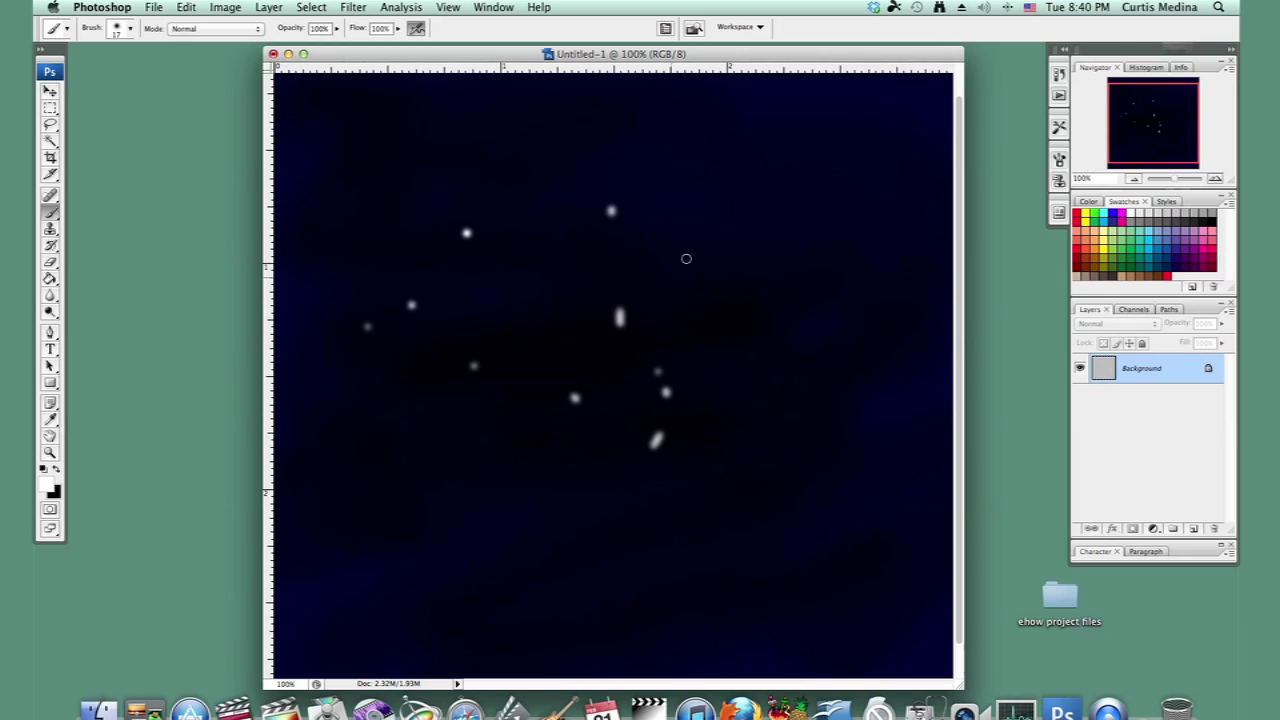
left_click(686, 220)
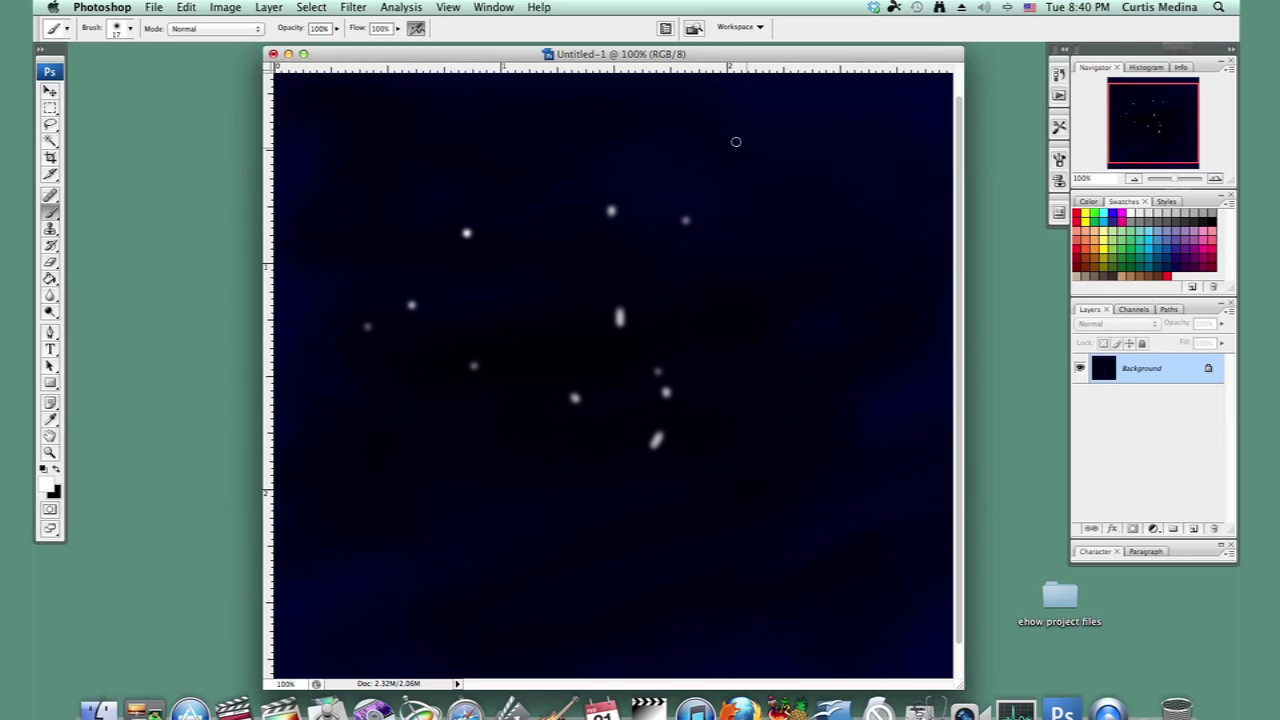
left_click(766, 122)
left_click(774, 379)
left_click(802, 455)
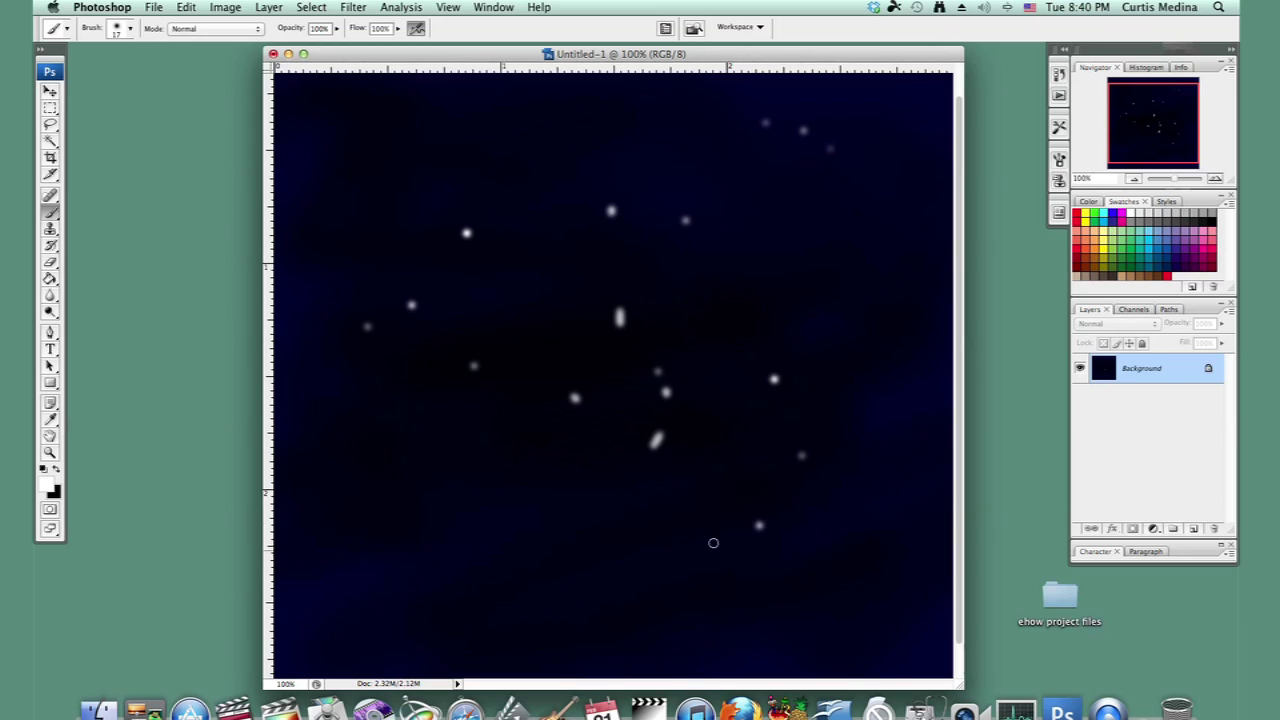
left_click(658, 523)
left_click(708, 483)
left_click(538, 168)
left_click(481, 123)
left_click(434, 157)
left_click(352, 227)
left_click(390, 476)
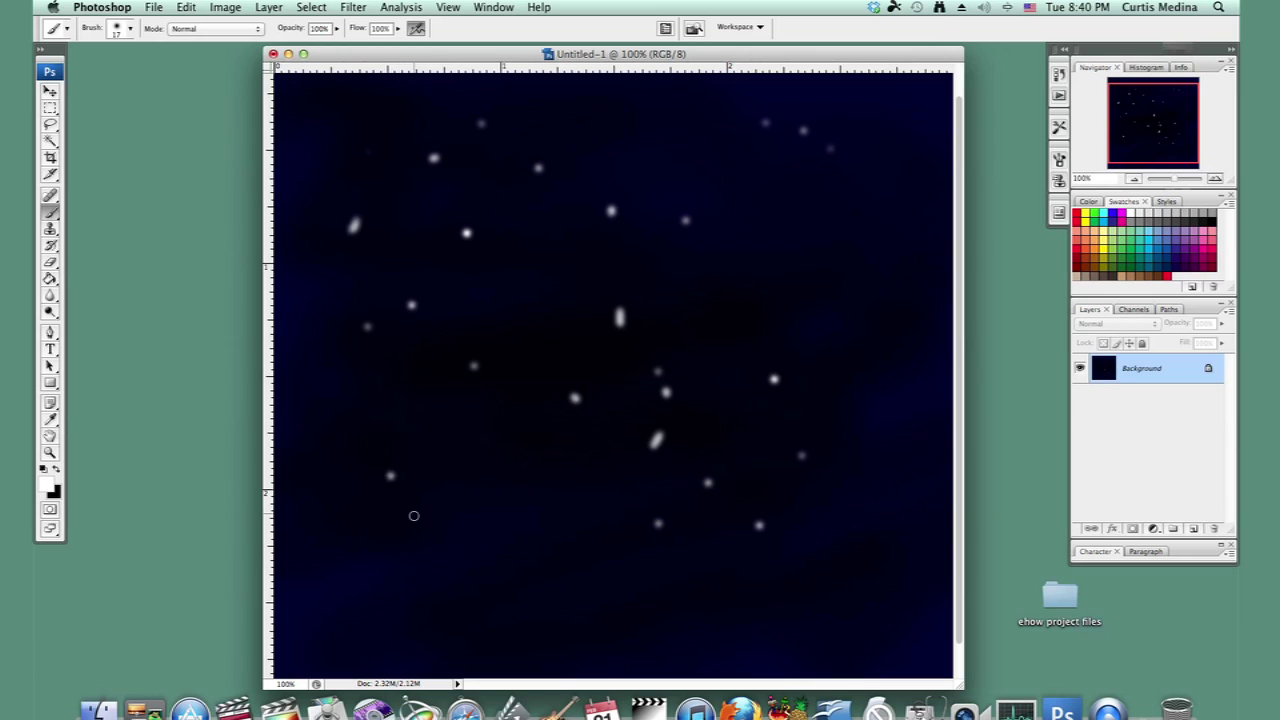
left_click(484, 529)
left_click(501, 568)
left_click(425, 595)
left_click(399, 575)
left_click(588, 580)
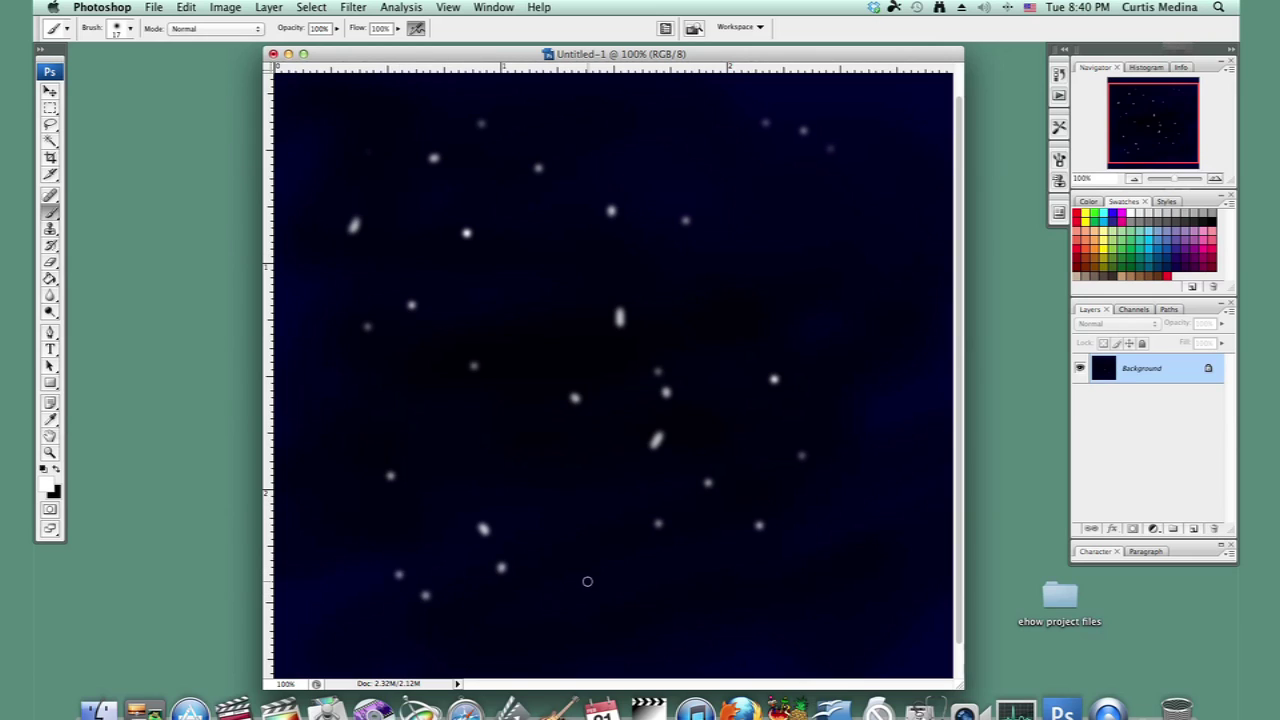
left_click(813, 639)
left_click(843, 536)
left_click(901, 580)
left_click(908, 604)
left_click(887, 637)
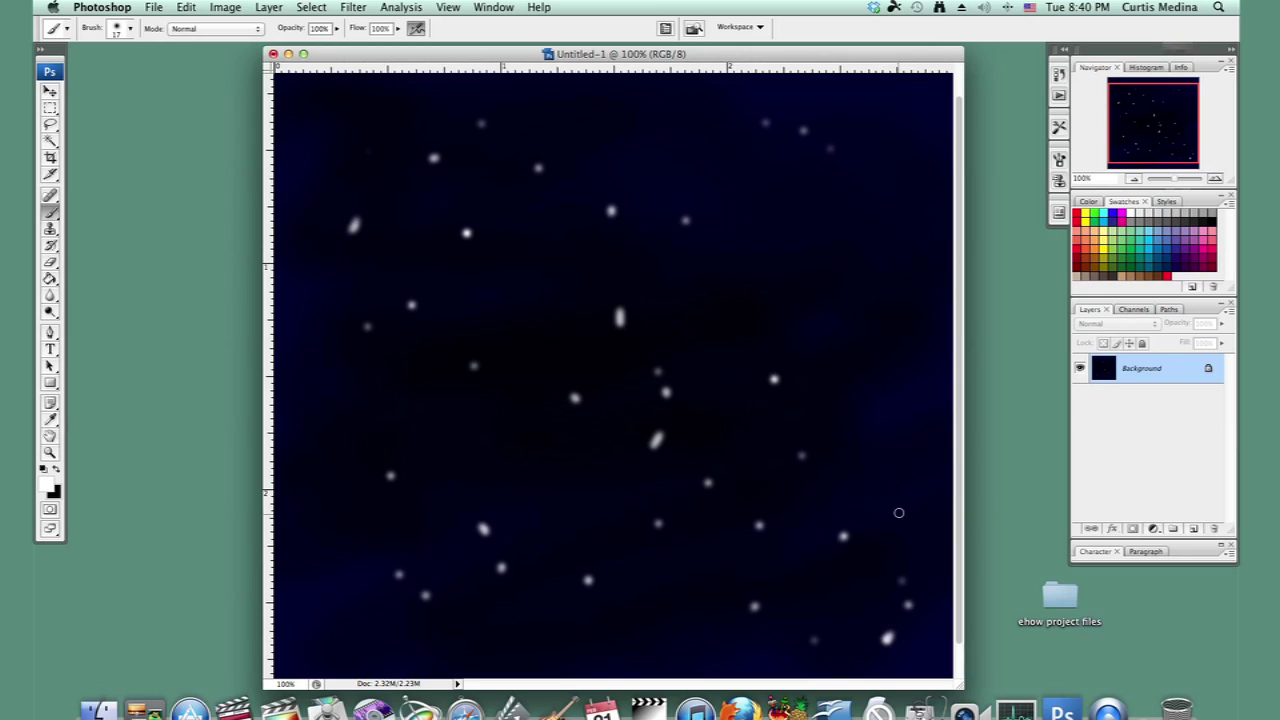
left_click(898, 513)
left_click(894, 444)
left_click(855, 372)
left_click(804, 300)
left_click(760, 264)
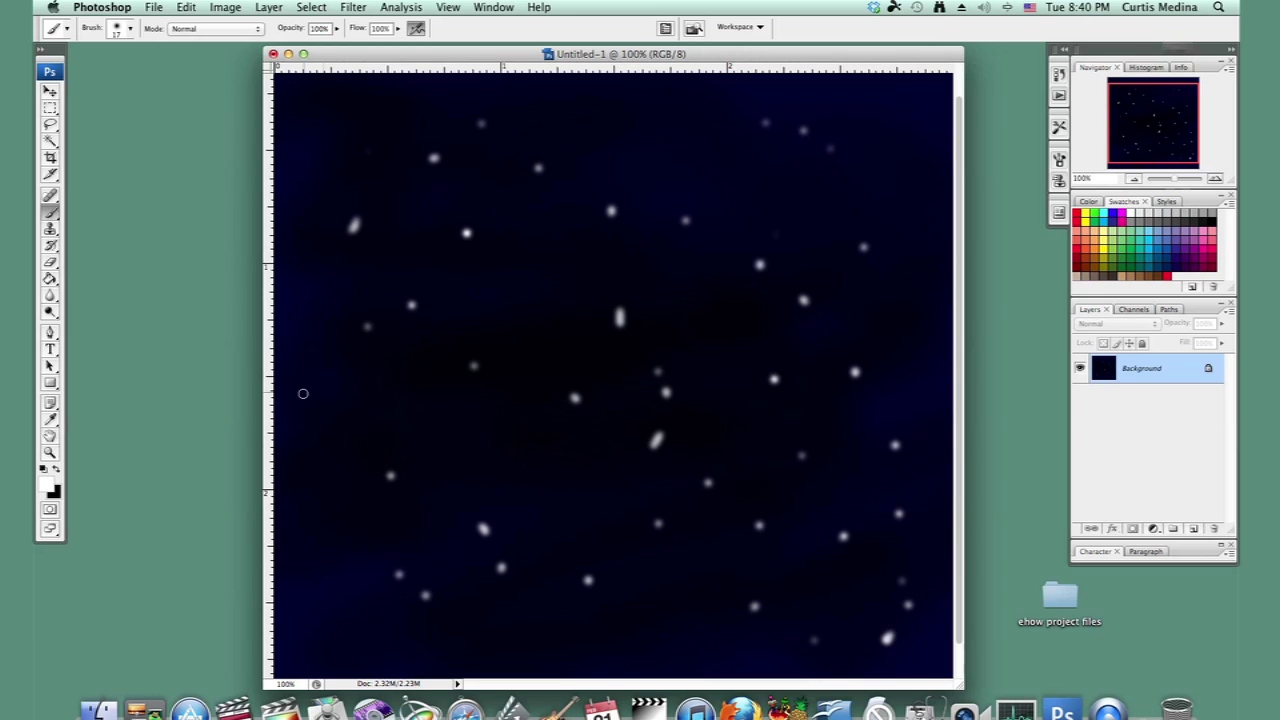
left_click(374, 641)
left_click(300, 448)
Reduce the brush diameter and paint thin crossing rays over several stars in the upper part of the sky.
right_click(461, 363)
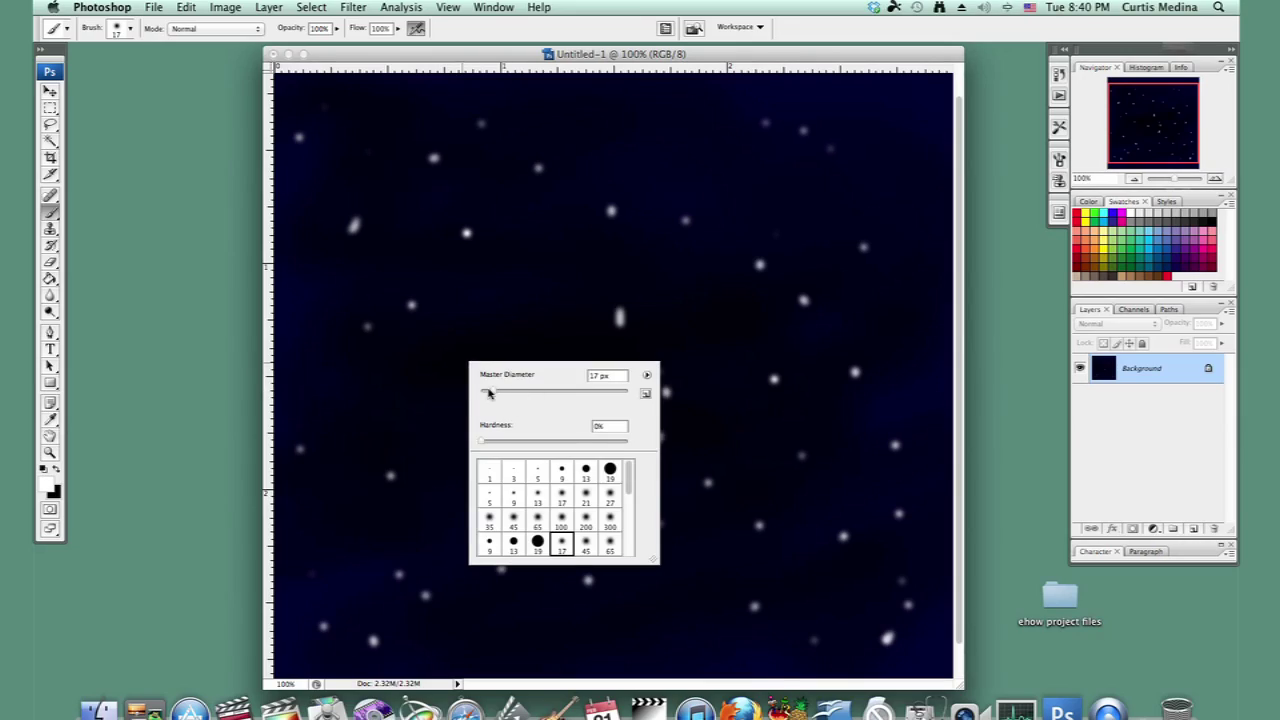
left_click_drag(488, 393, 486, 393)
key("Return")
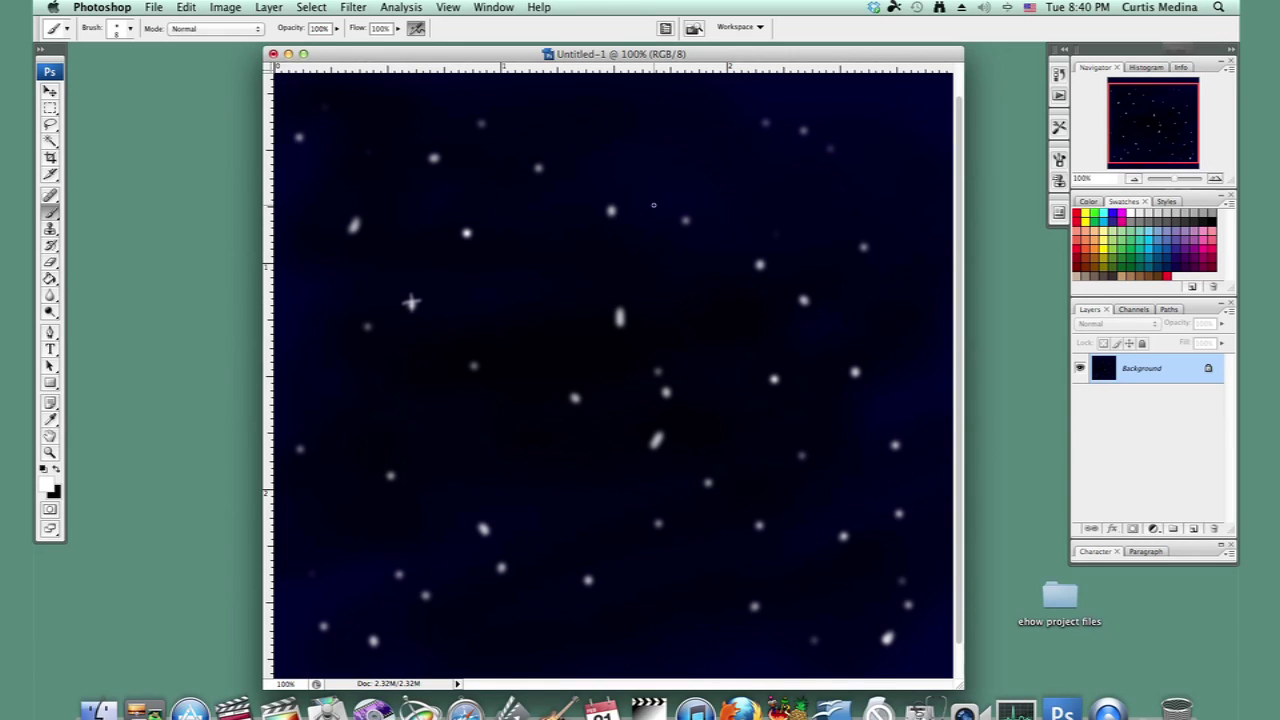
left_click_drag(602, 205, 619, 211)
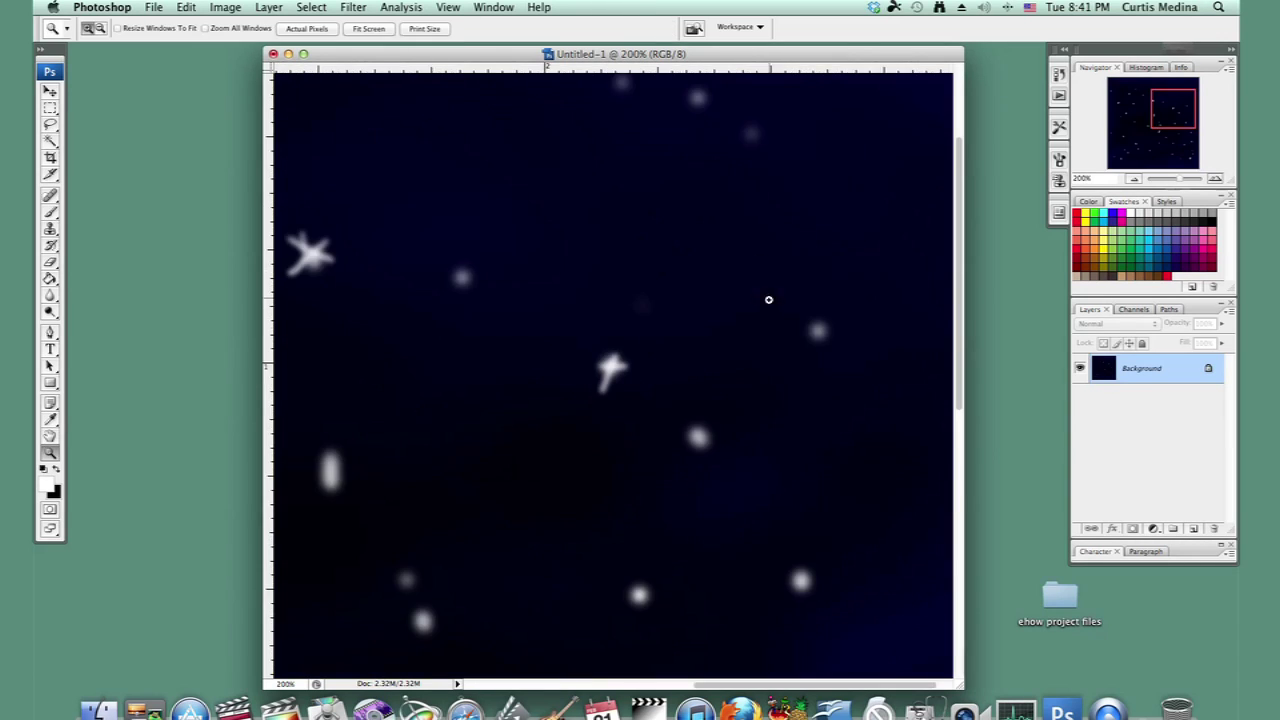
left_click(51, 213)
mouse_move(674, 438)
left_mouse_down()
mouse_move(718, 430)
mouse_move(696, 410)
mouse_move(718, 454)
left_mouse_up()
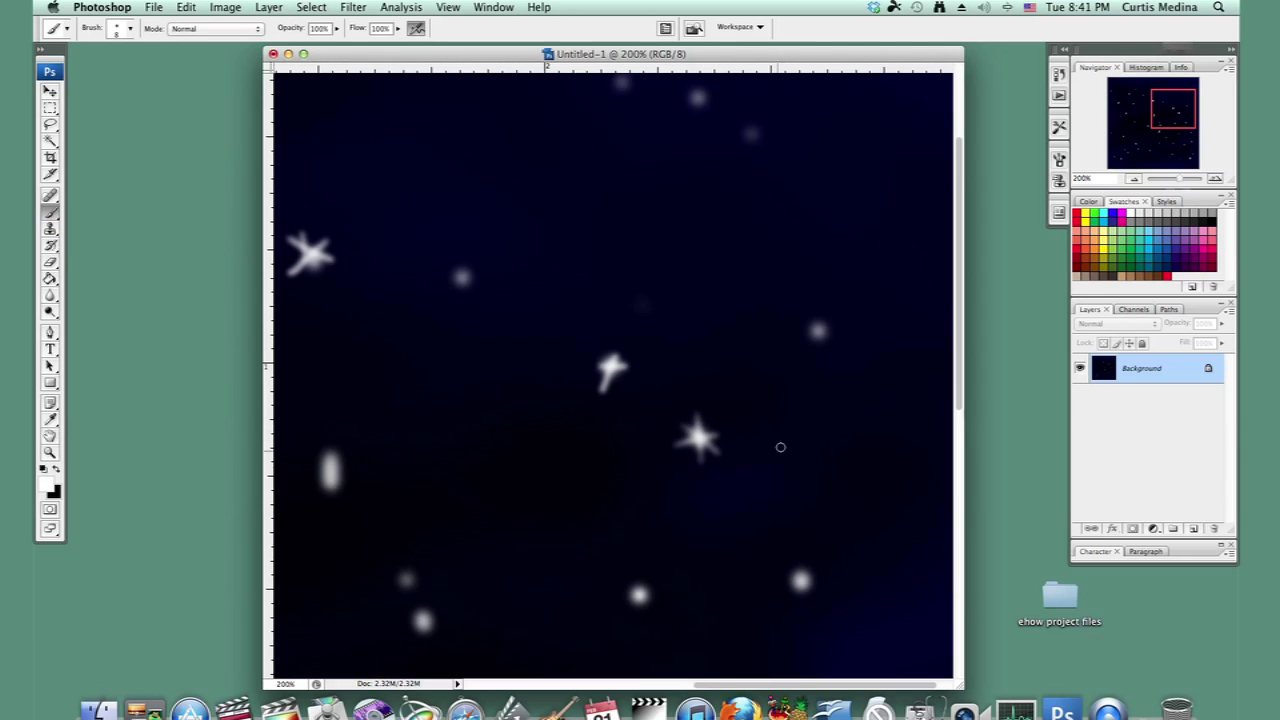
mouse_move(820, 302)
left_mouse_down()
mouse_move(820, 356)
mouse_move(844, 336)
mouse_move(834, 346)
left_mouse_up()
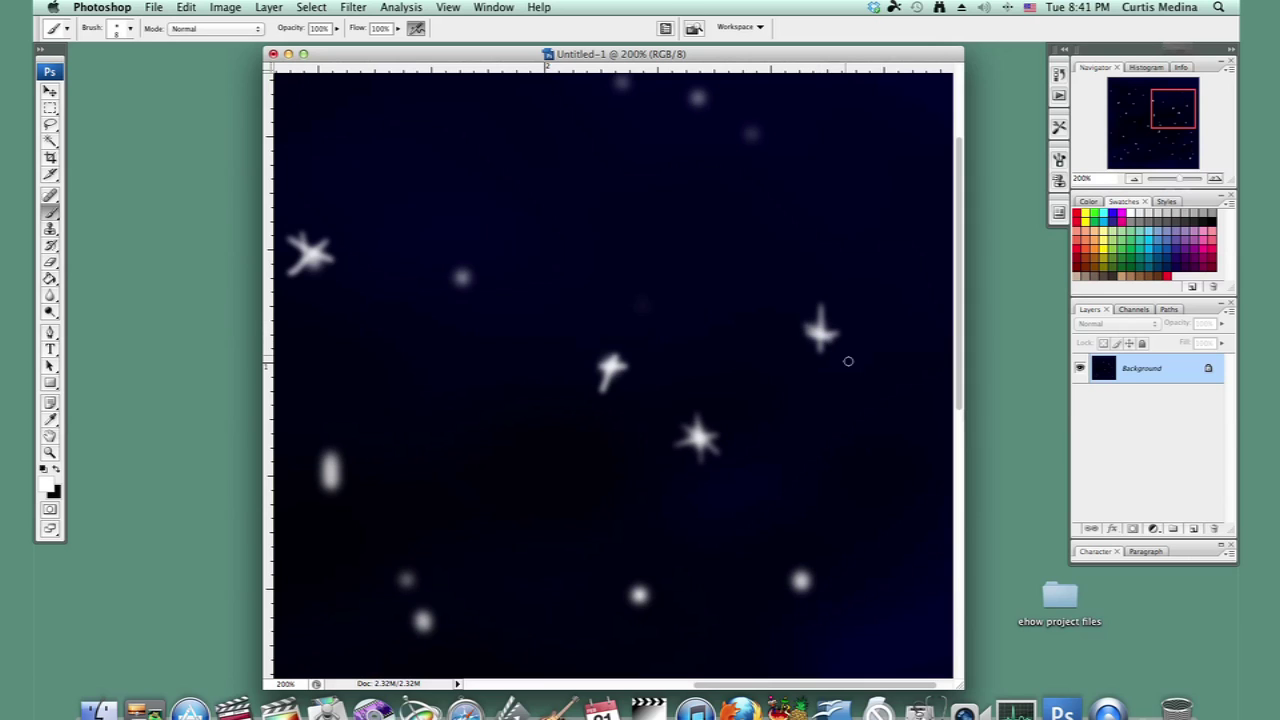
Paint thin crossing rays over the elongated star near the center and two bright stars in the lower-left part of the sky.
left_click_drag(706, 532, 766, 176)
left_click_drag(597, 526, 666, 454)
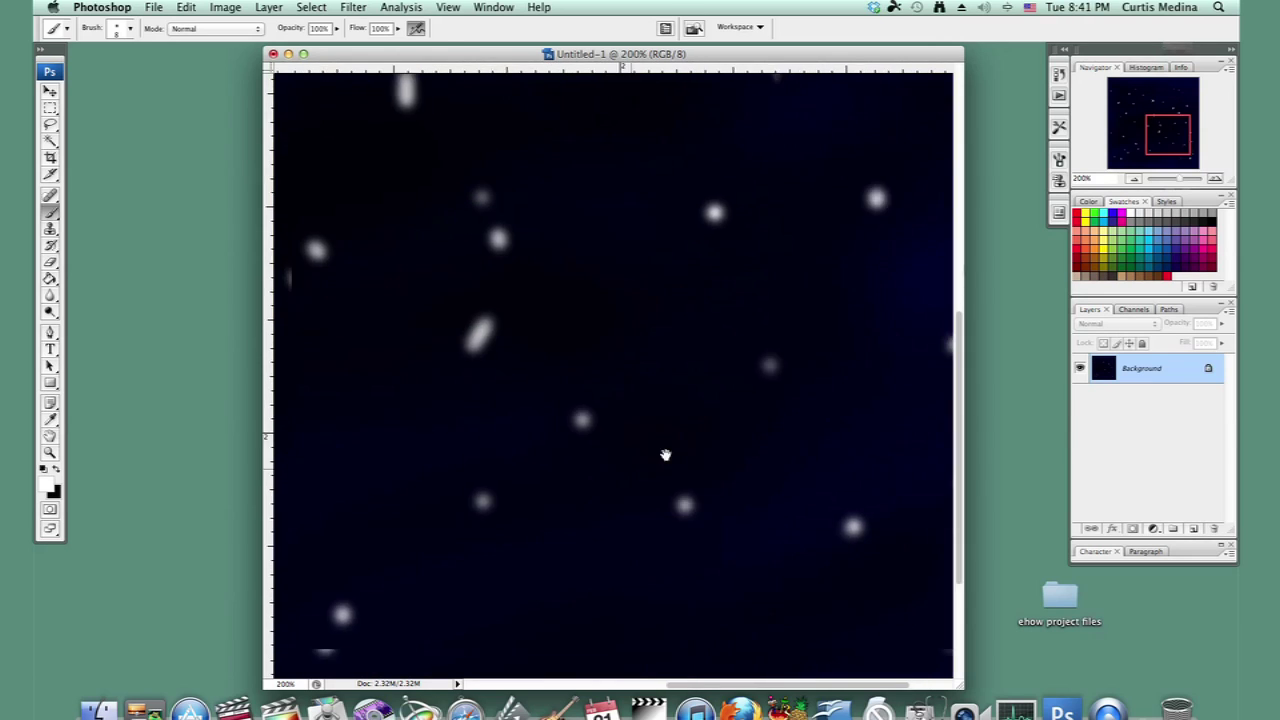
mouse_move(513, 285)
left_mouse_down()
mouse_move(556, 303)
mouse_move(521, 321)
left_mouse_up()
mouse_move(598, 460)
left_mouse_down()
mouse_move(669, 454)
mouse_move(740, 489)
left_mouse_up()
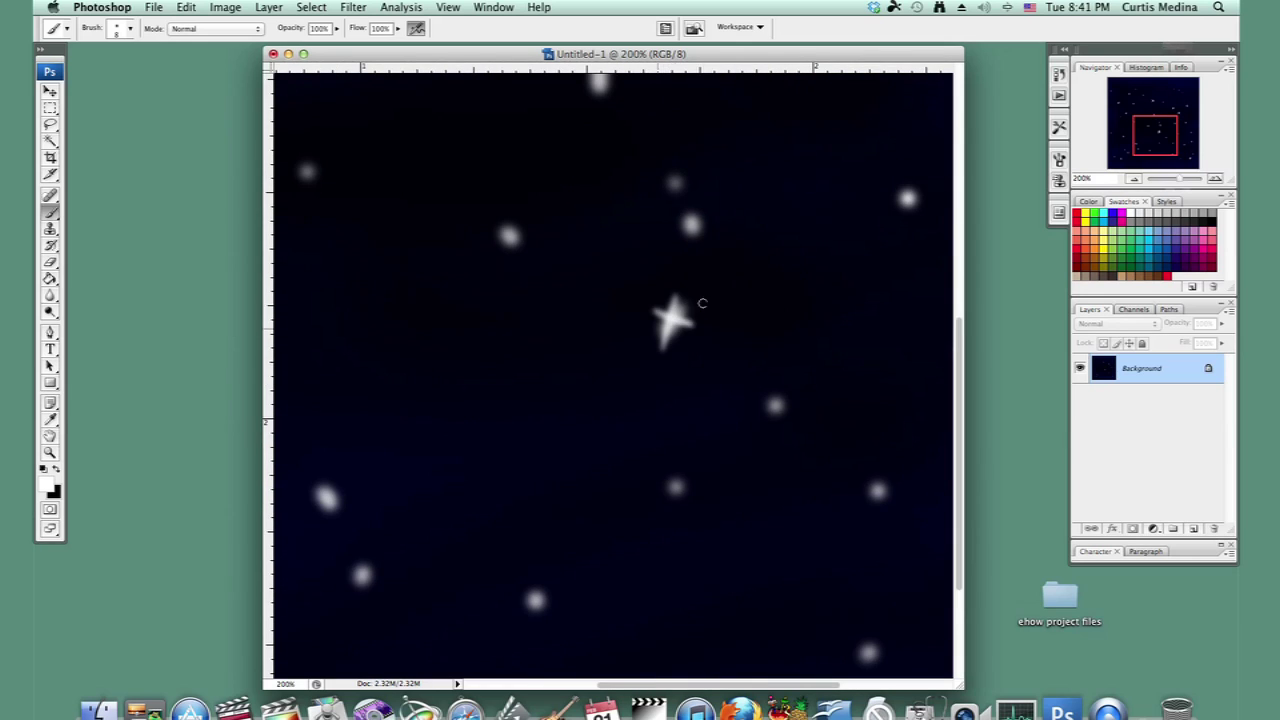
left_click_drag(520, 477, 654, 380)
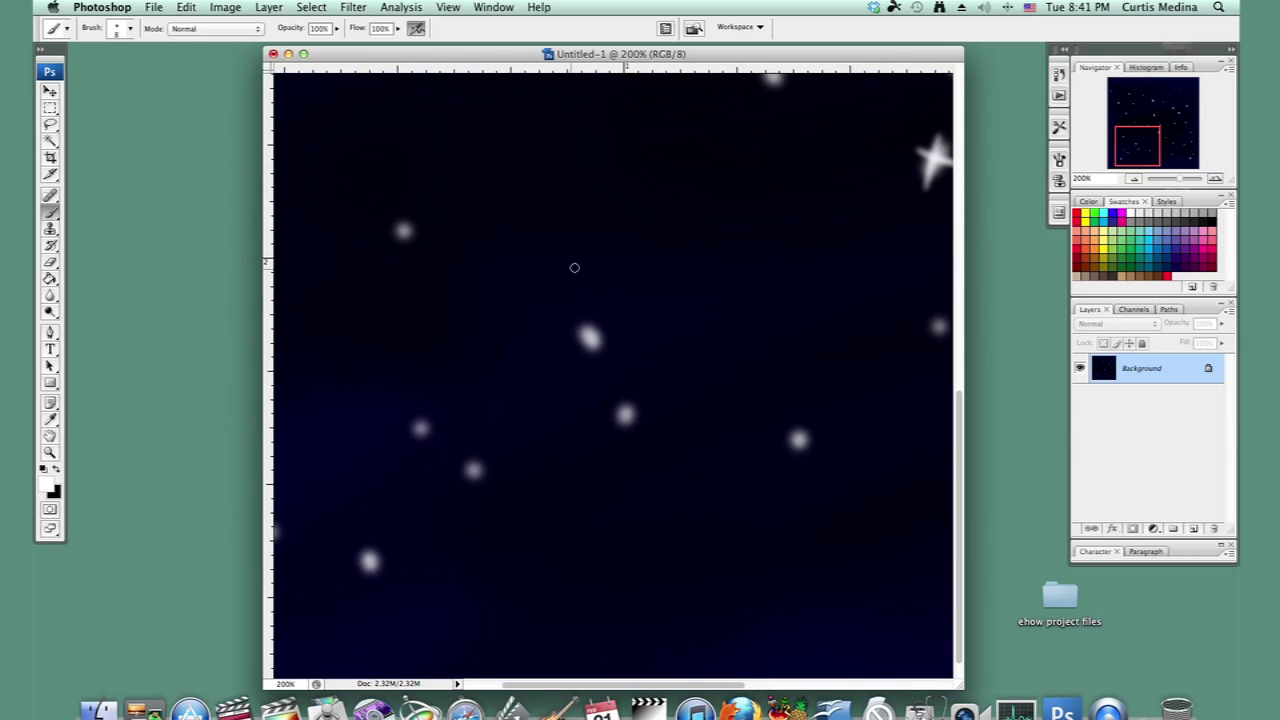
mouse_move(595, 322)
left_mouse_down()
mouse_move(588, 358)
mouse_move(625, 341)
mouse_move(597, 352)
left_mouse_up()
mouse_move(533, 466)
left_mouse_down()
mouse_move(657, 368)
mouse_move(671, 338)
left_mouse_up()
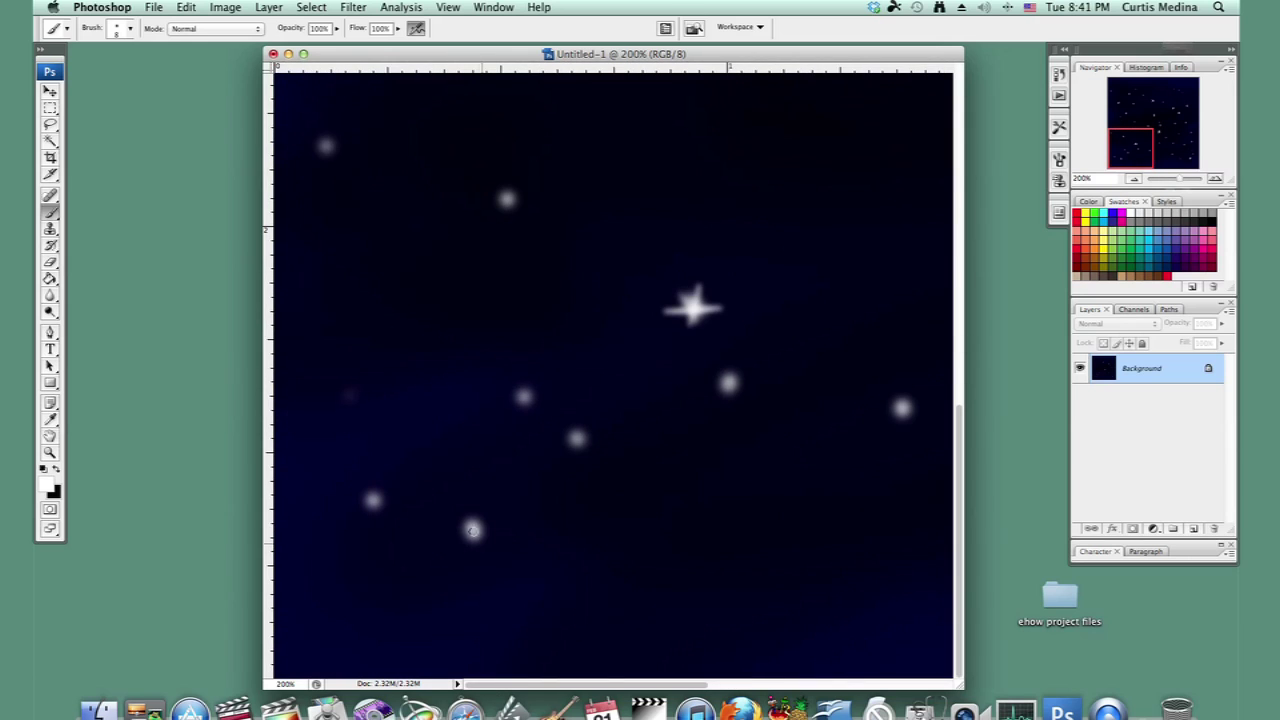
mouse_move(469, 570)
left_mouse_down()
mouse_move(472, 500)
mouse_move(500, 527)
left_mouse_up()
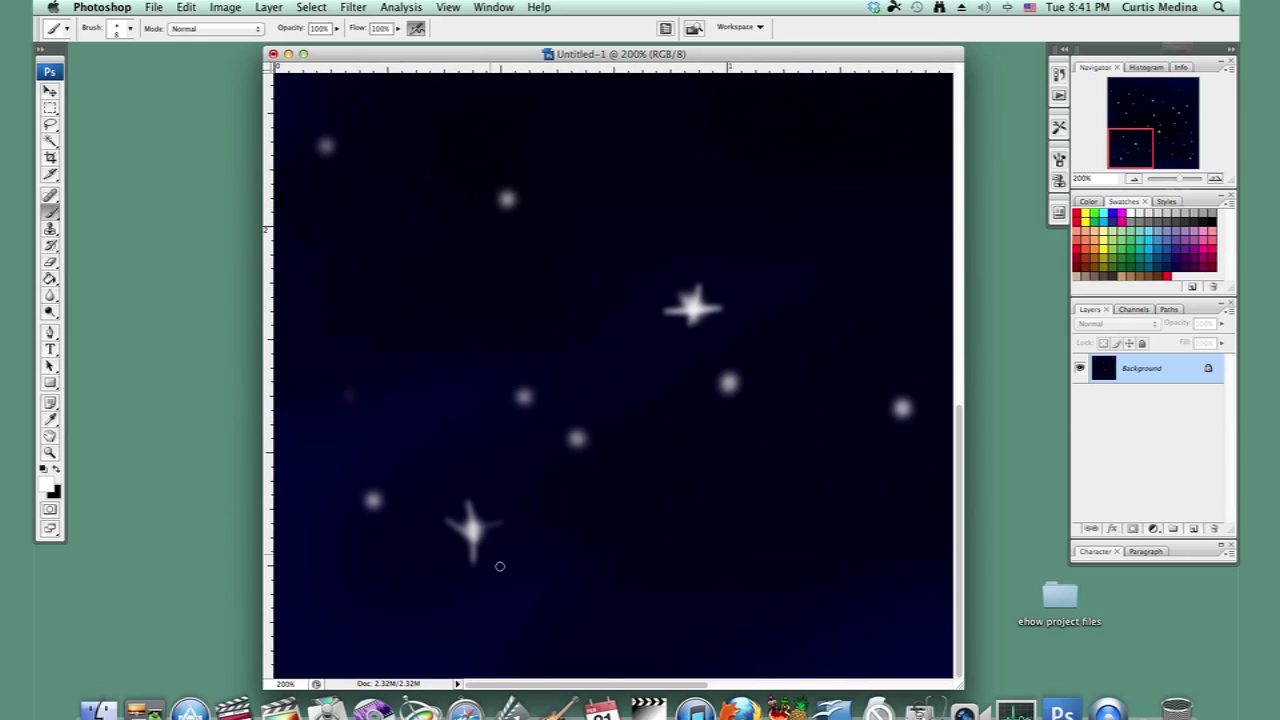
Add a new layer and place a circular selection in the left-middle part of the sky using the Elliptical Marquee.
left_click_drag(629, 409, 549, 473)
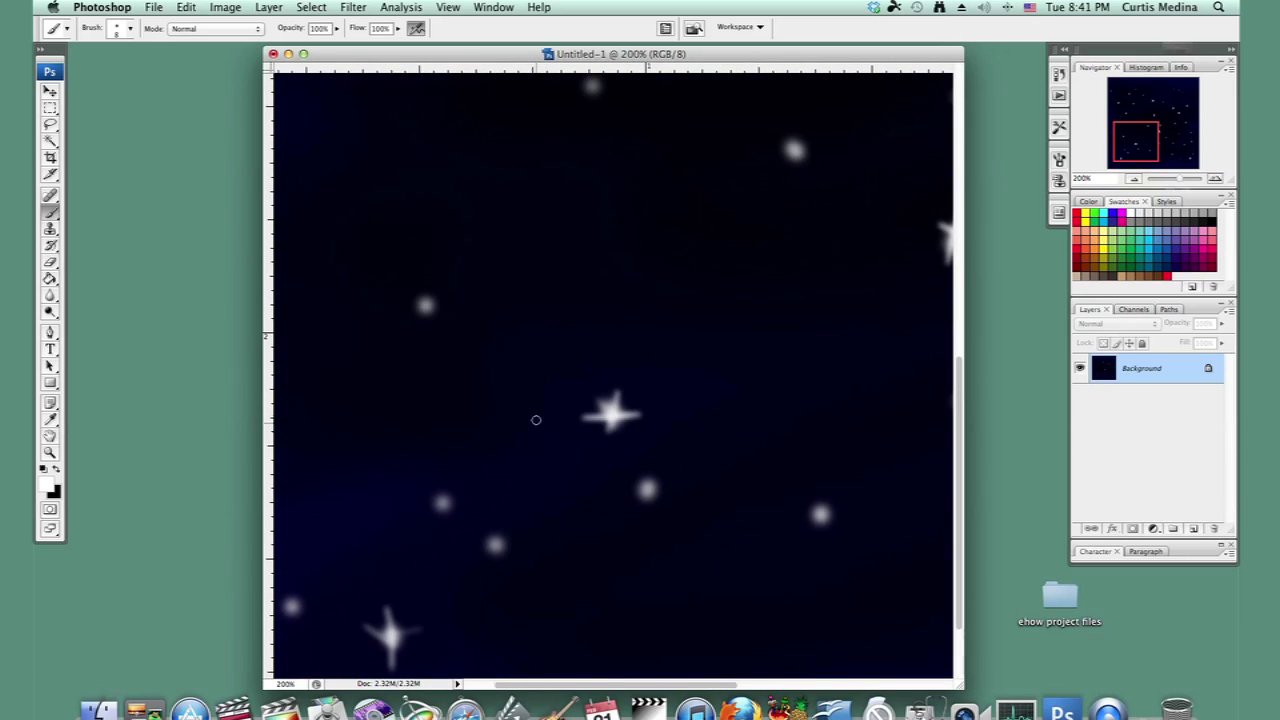
key("z")
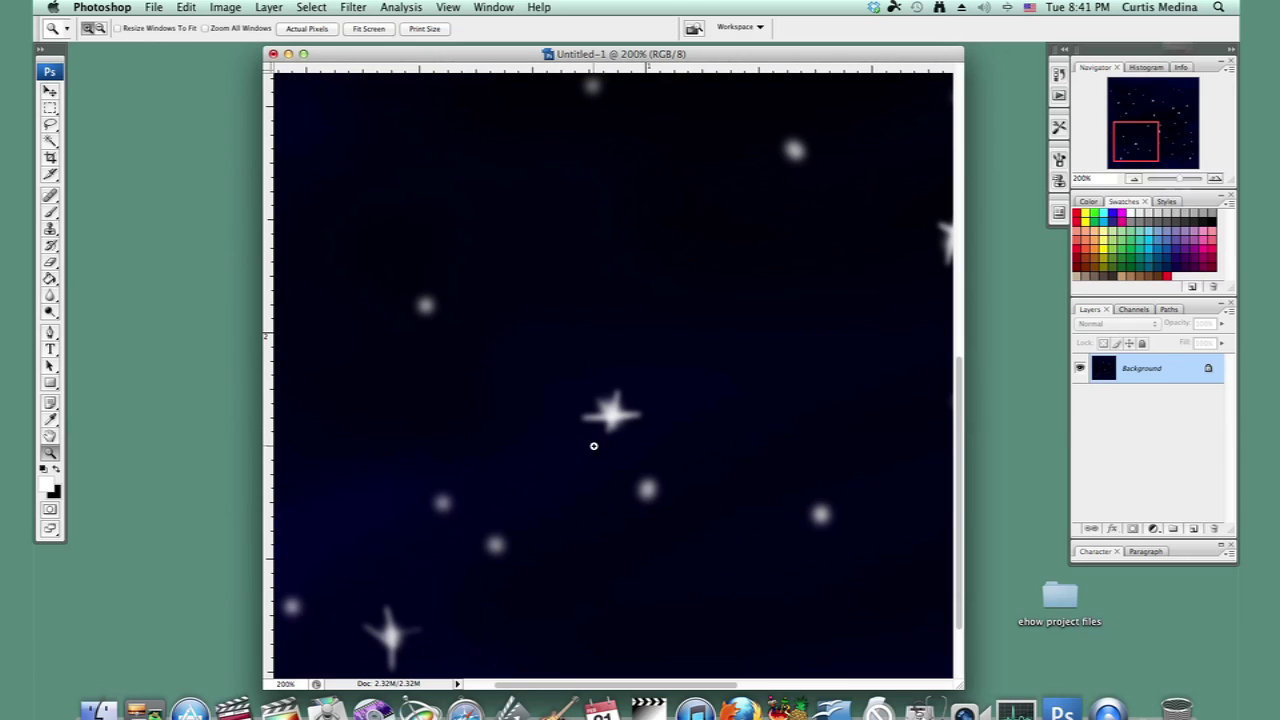
left_click(595, 450, "alt")
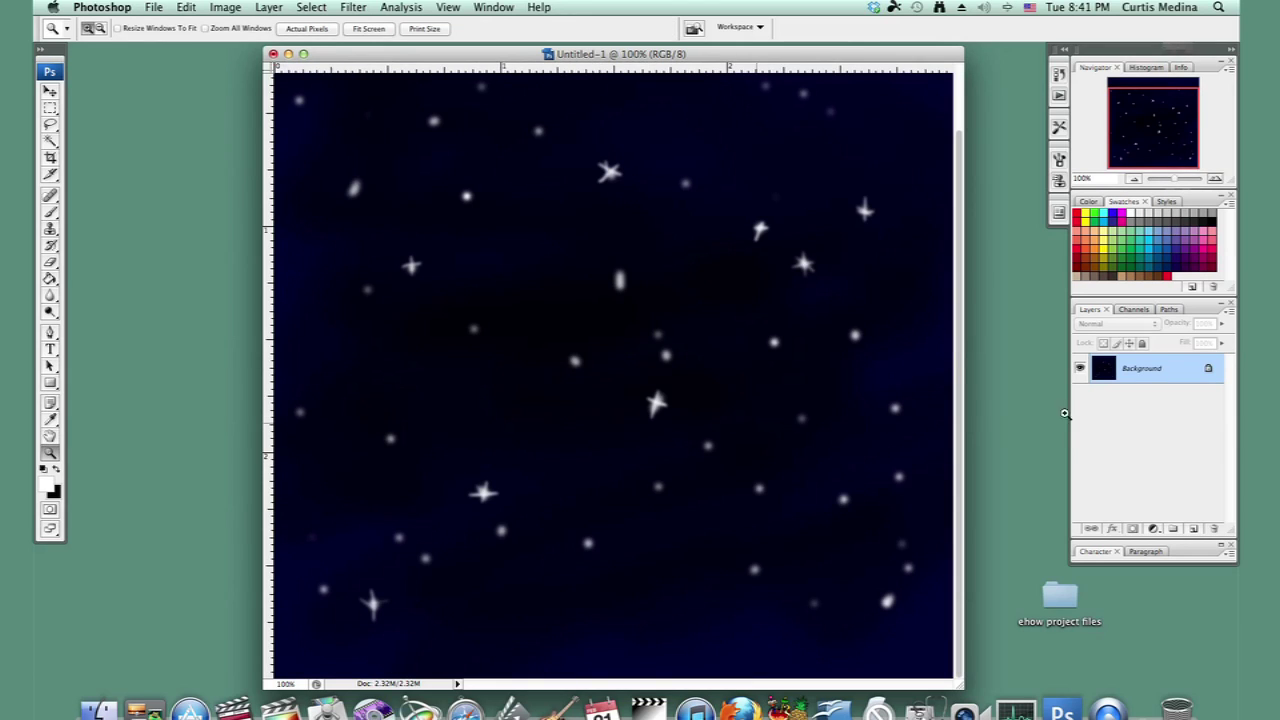
left_click(1194, 529)
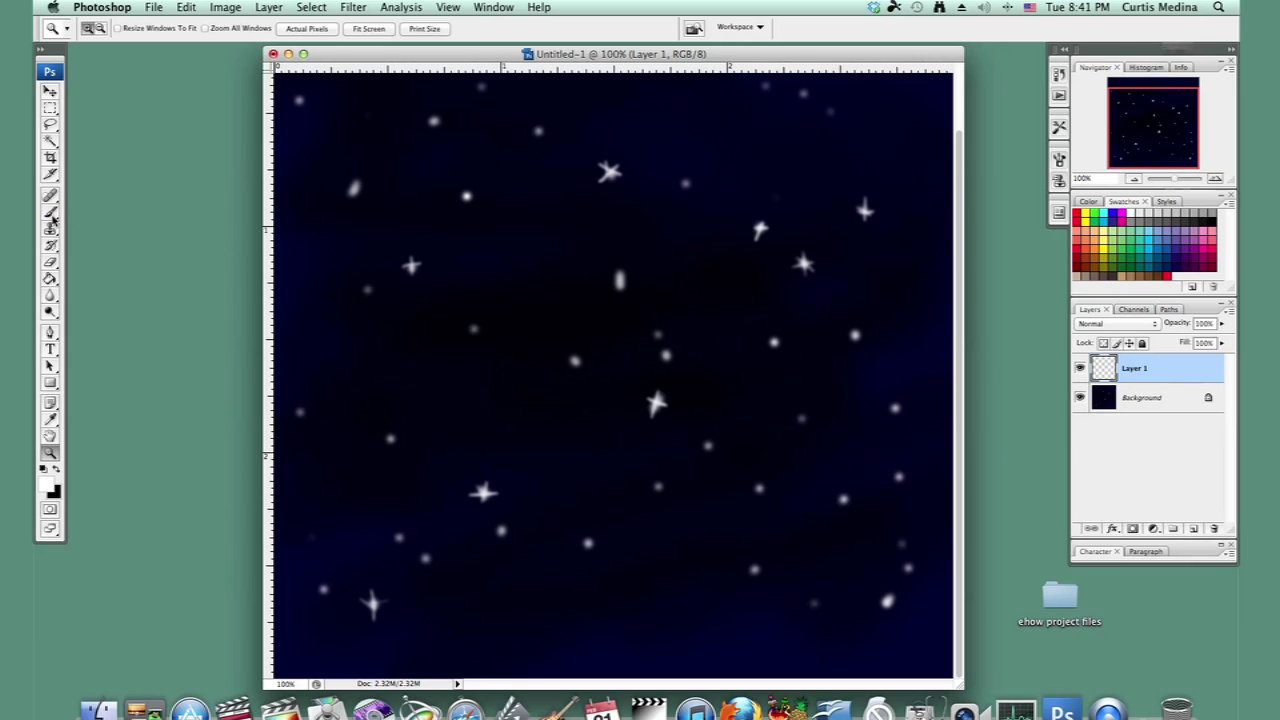
left_click(51, 107)
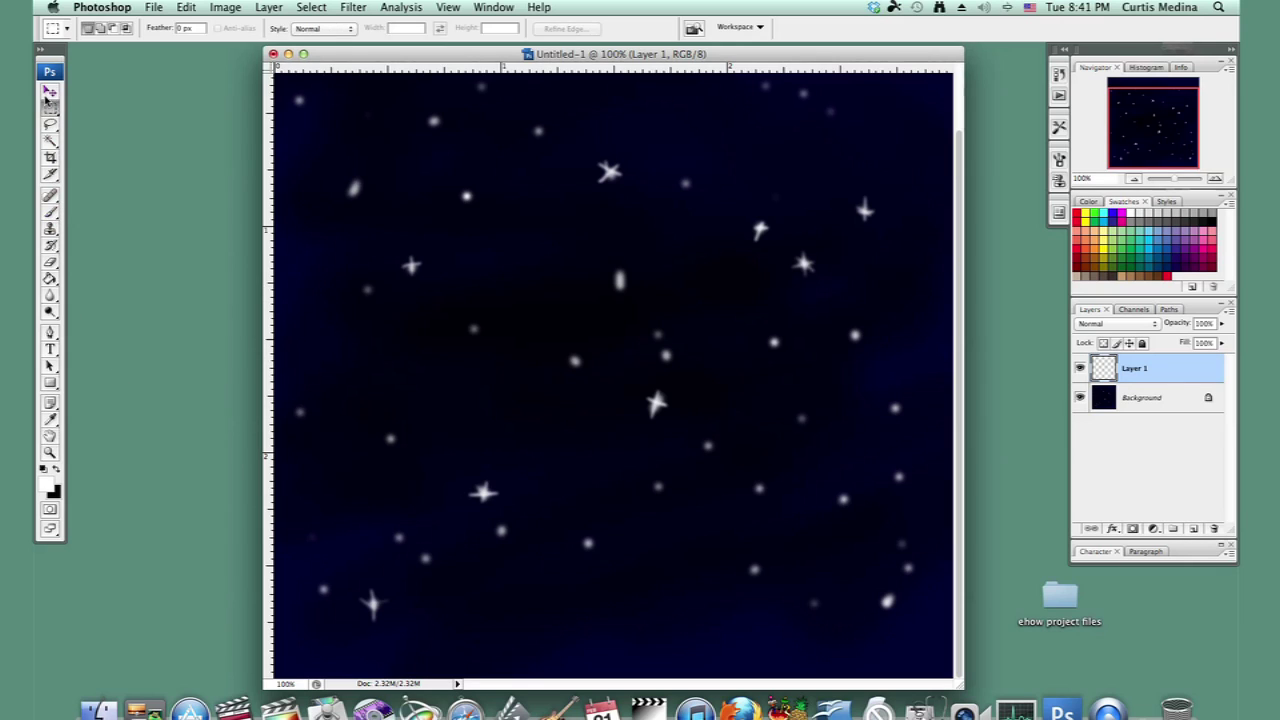
left_click_drag(50, 109, 96, 119)
left_click_drag(484, 289, 585, 409)
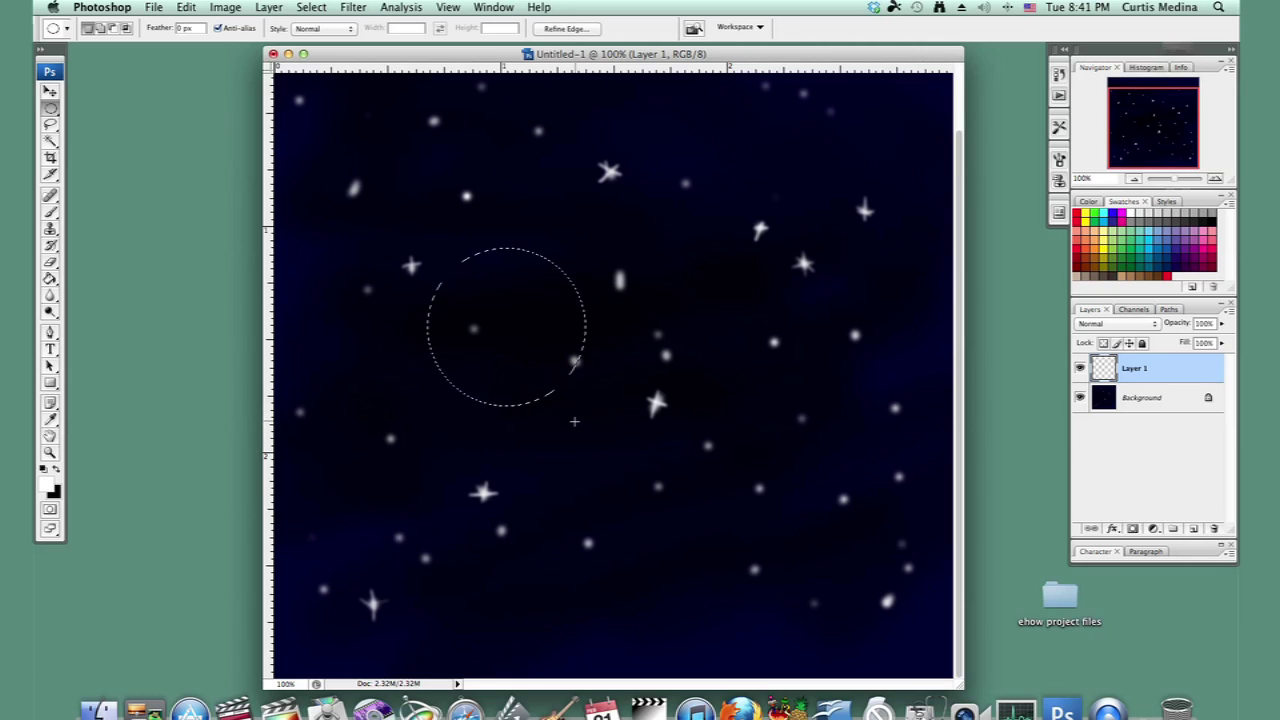
left_click_drag(530, 362, 450, 428)
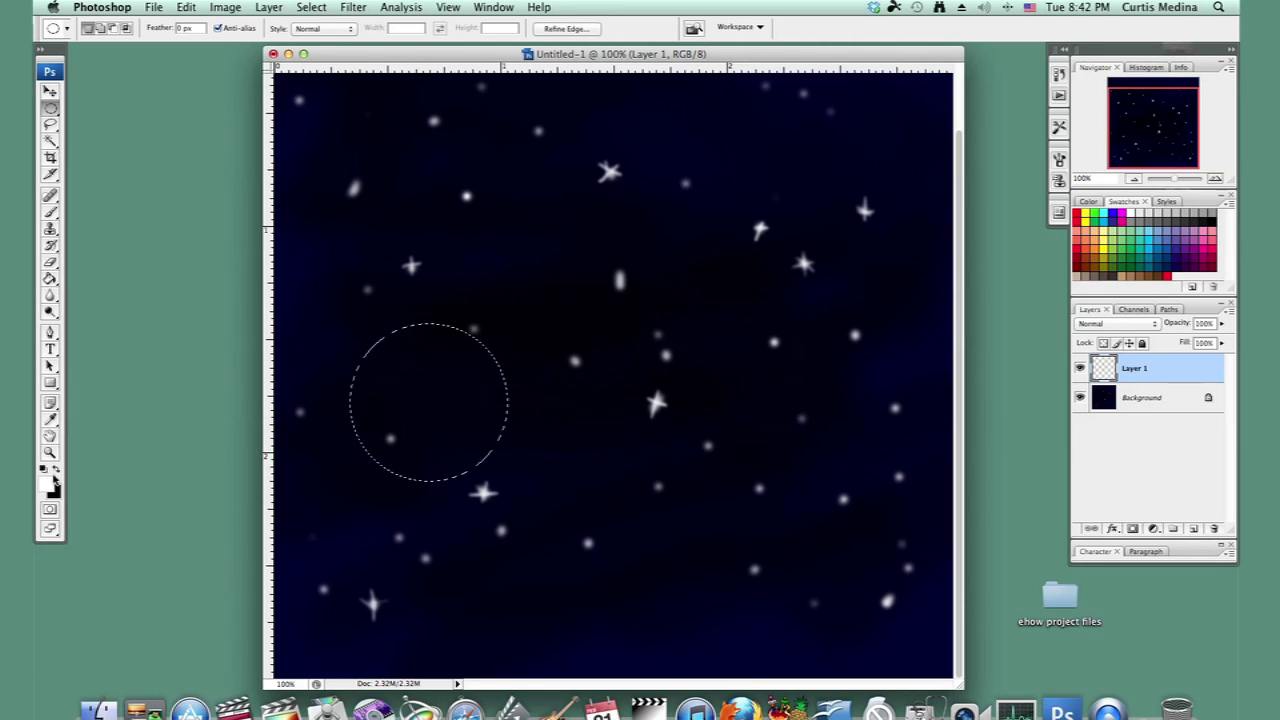
Pick a dark orange foreground color with hue 32 and fill the circular selection with it to form a planet.
left_click(46, 483)
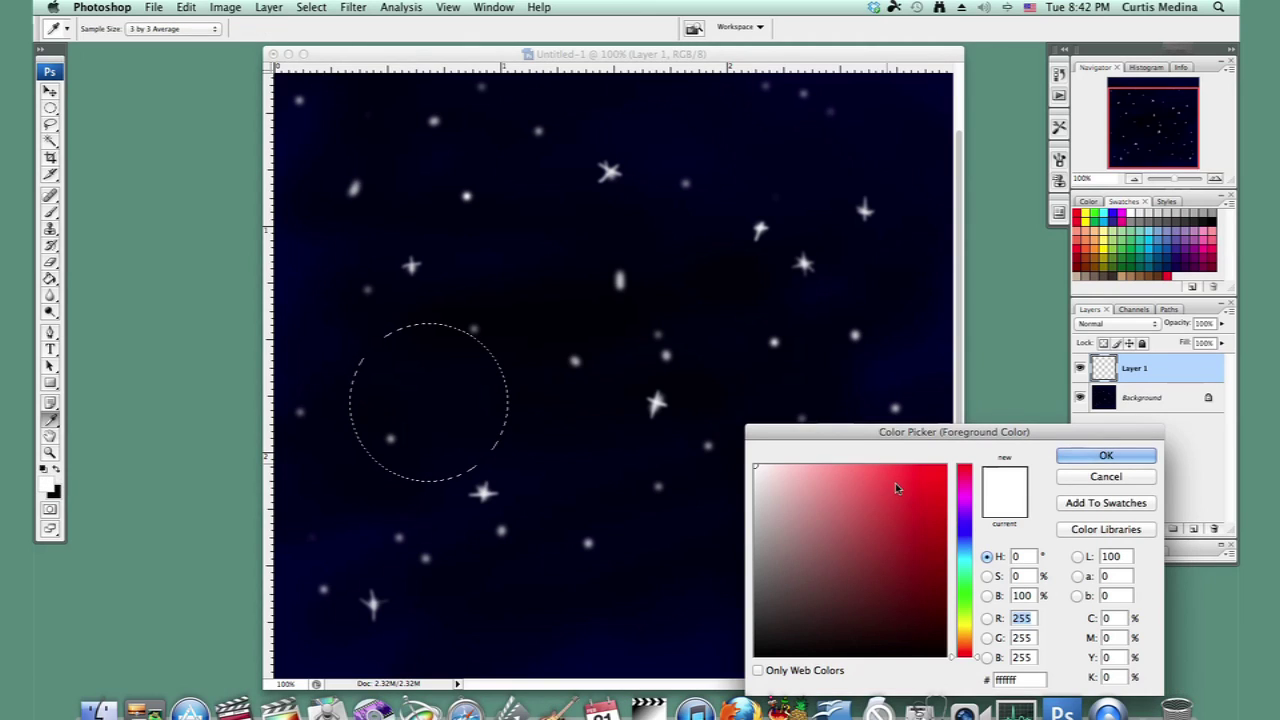
left_click(966, 641)
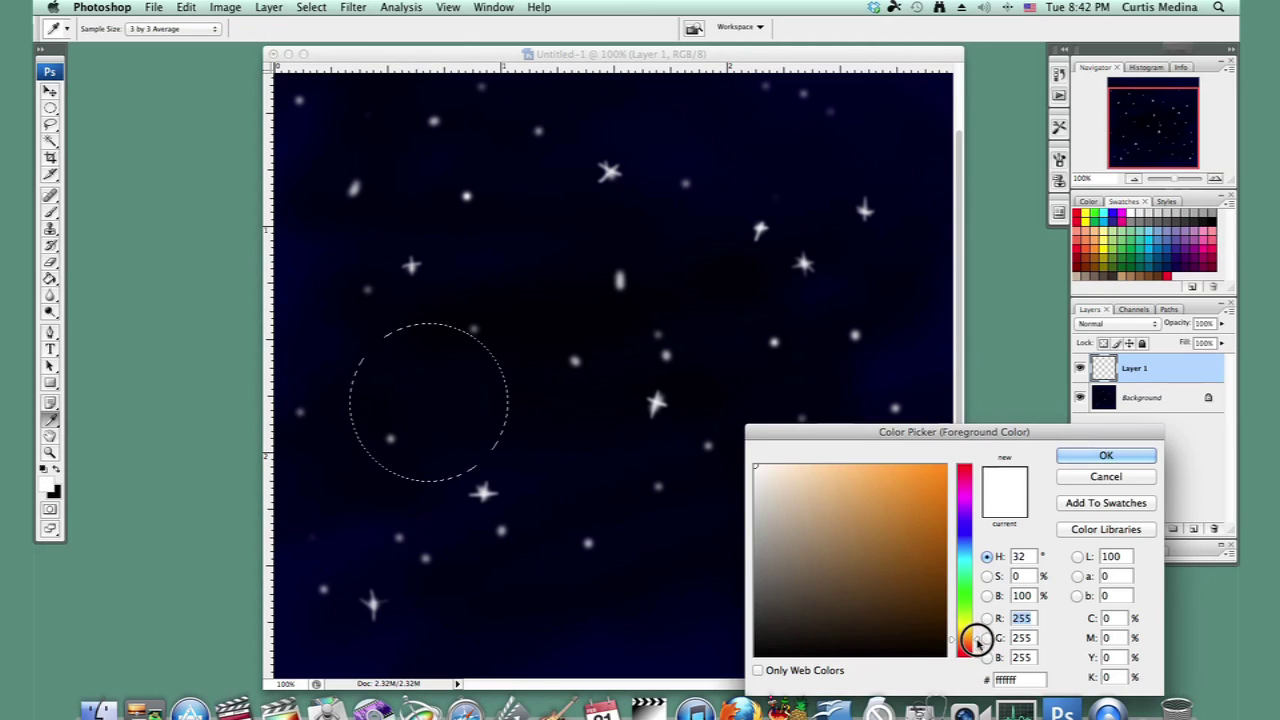
left_click(955, 494)
left_click(1106, 455)
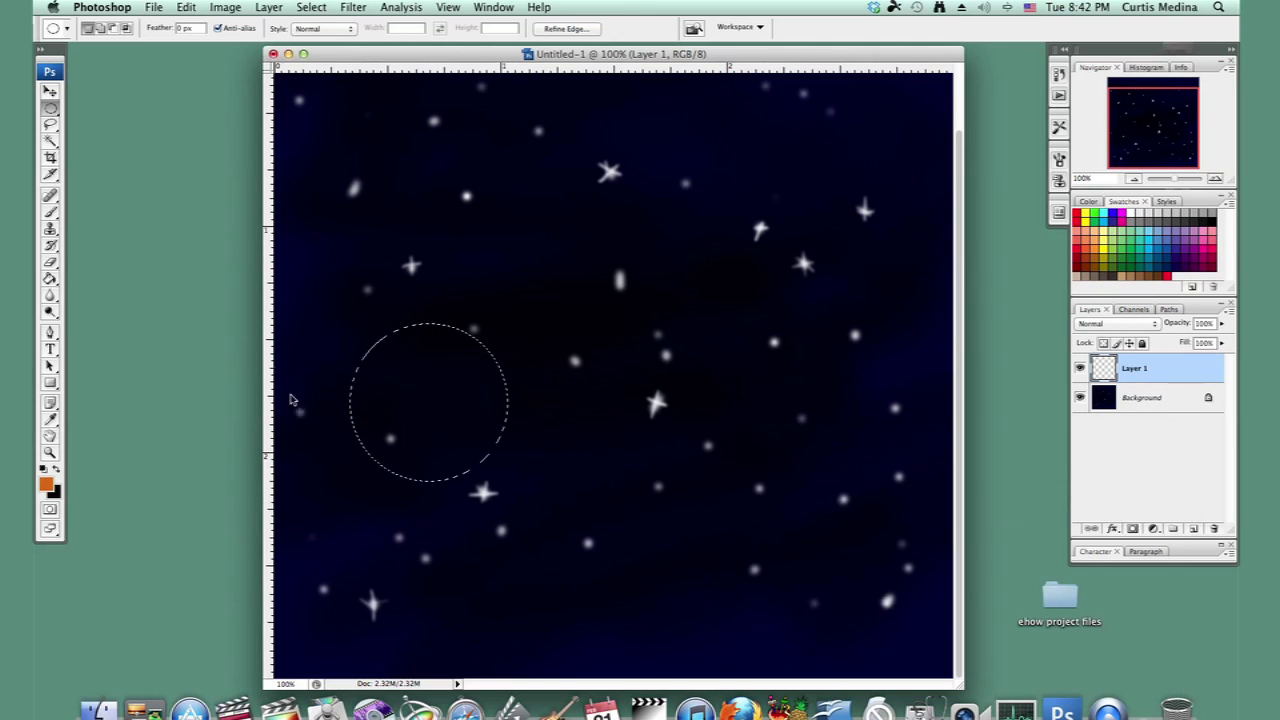
left_click(50, 281)
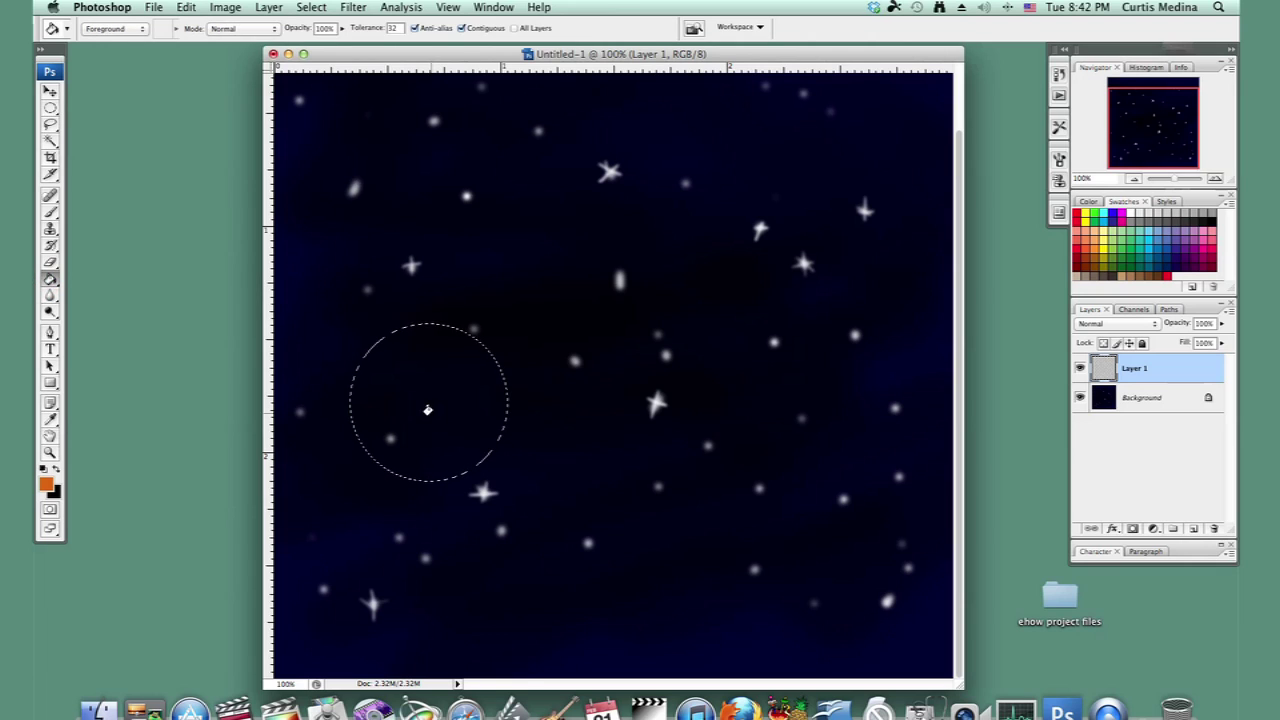
left_click(426, 409)
Set the foreground color to red #d50000 and paint thin curved bands across the orange planet with the Brush.
left_click(45, 484)
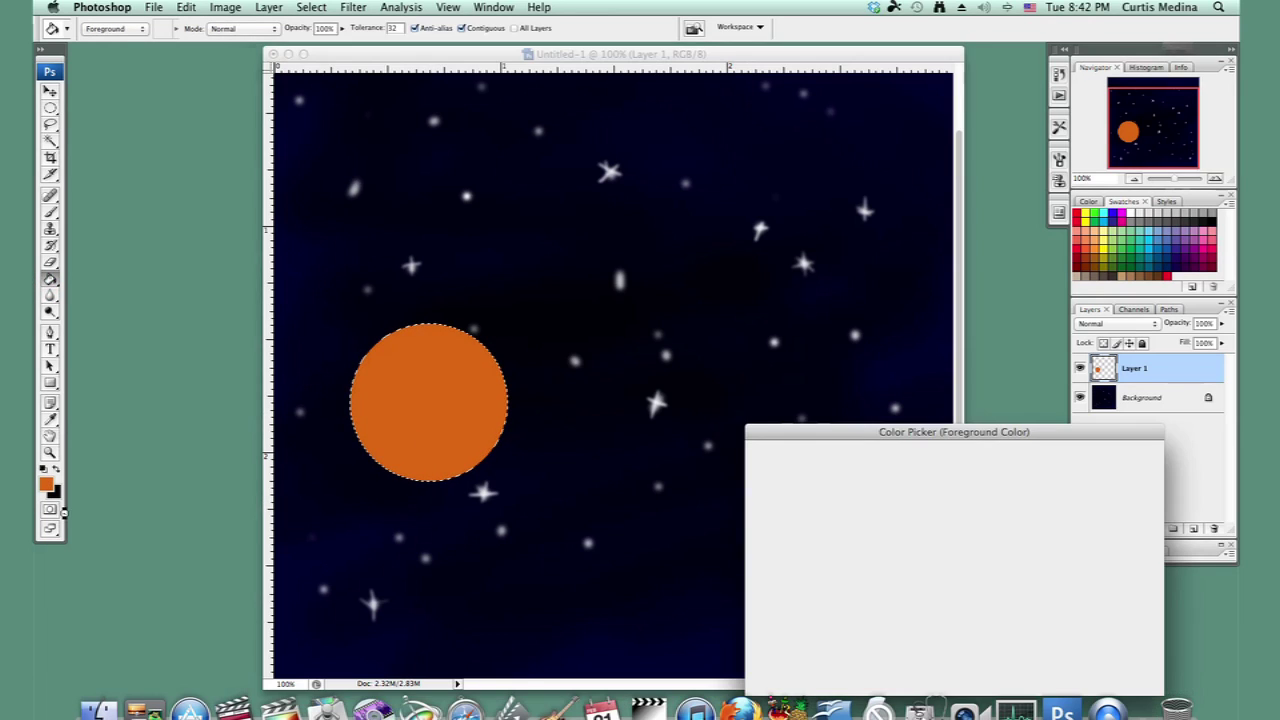
left_click(964, 467)
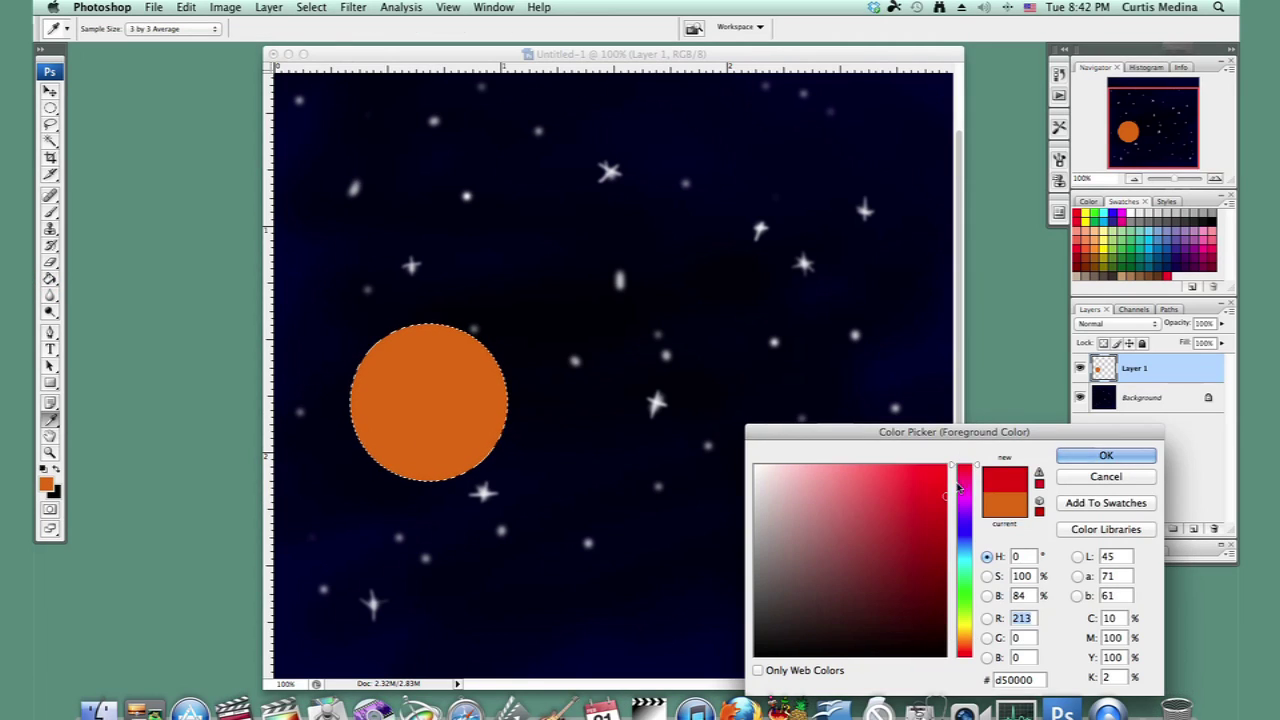
left_click(1075, 455)
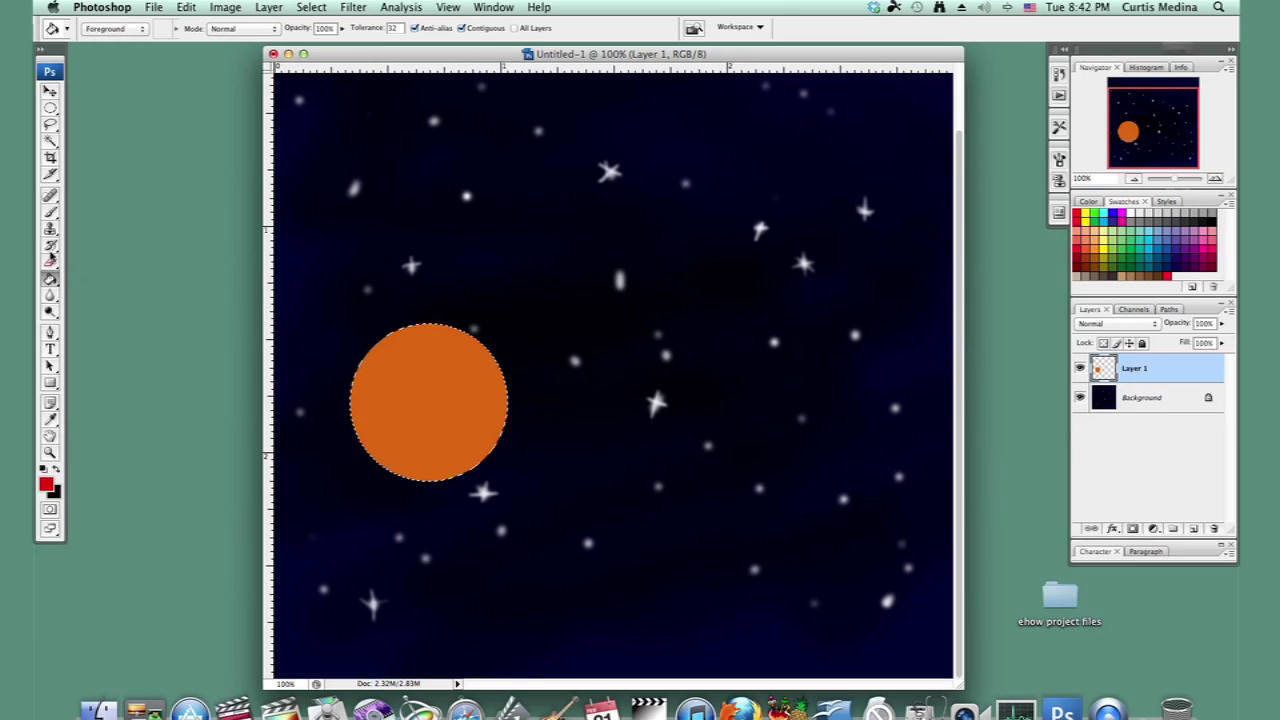
left_click(50, 212)
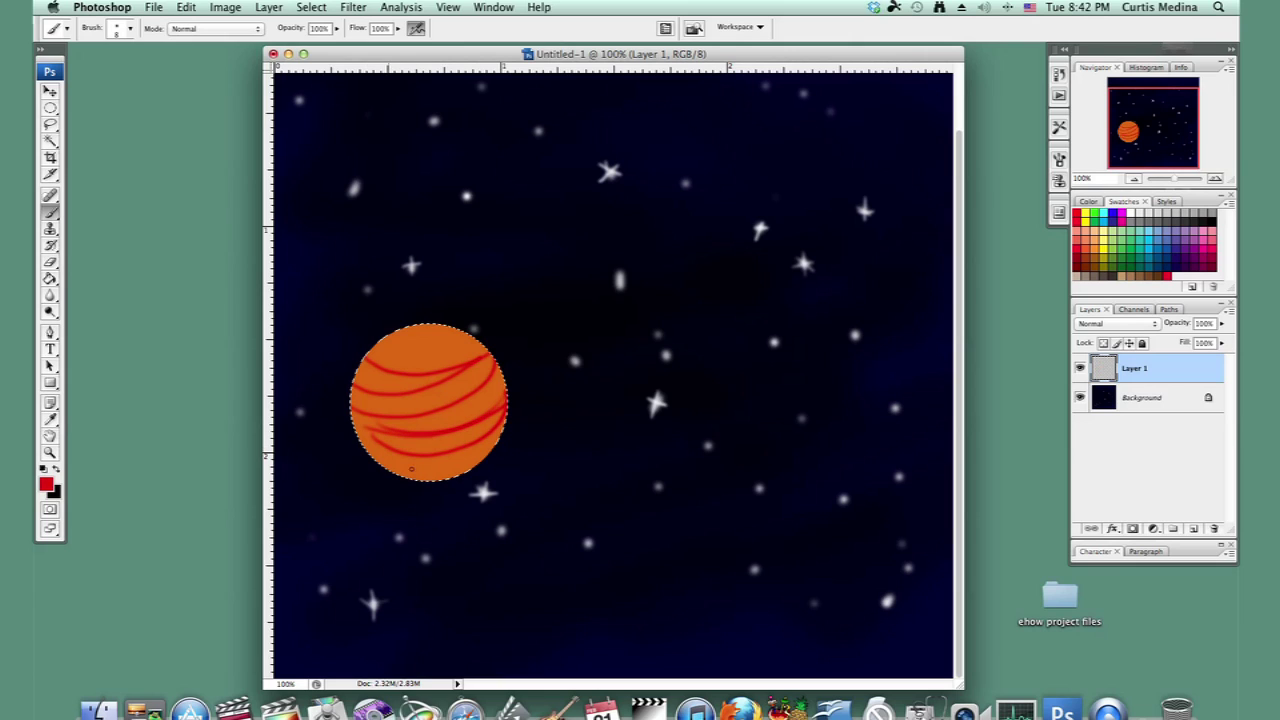
Set the foreground color to blue #0023d5 and paint curved lines and small swirls between the planet's red bands.
left_click(45, 484)
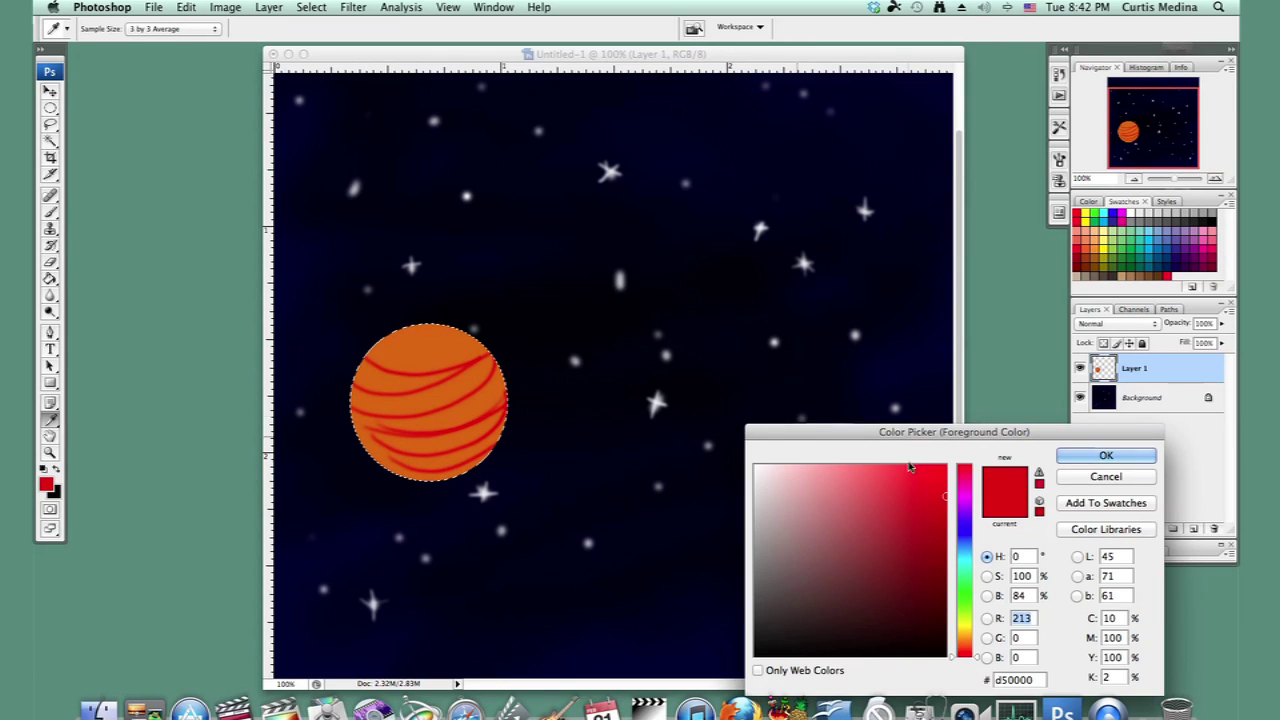
left_click(966, 525)
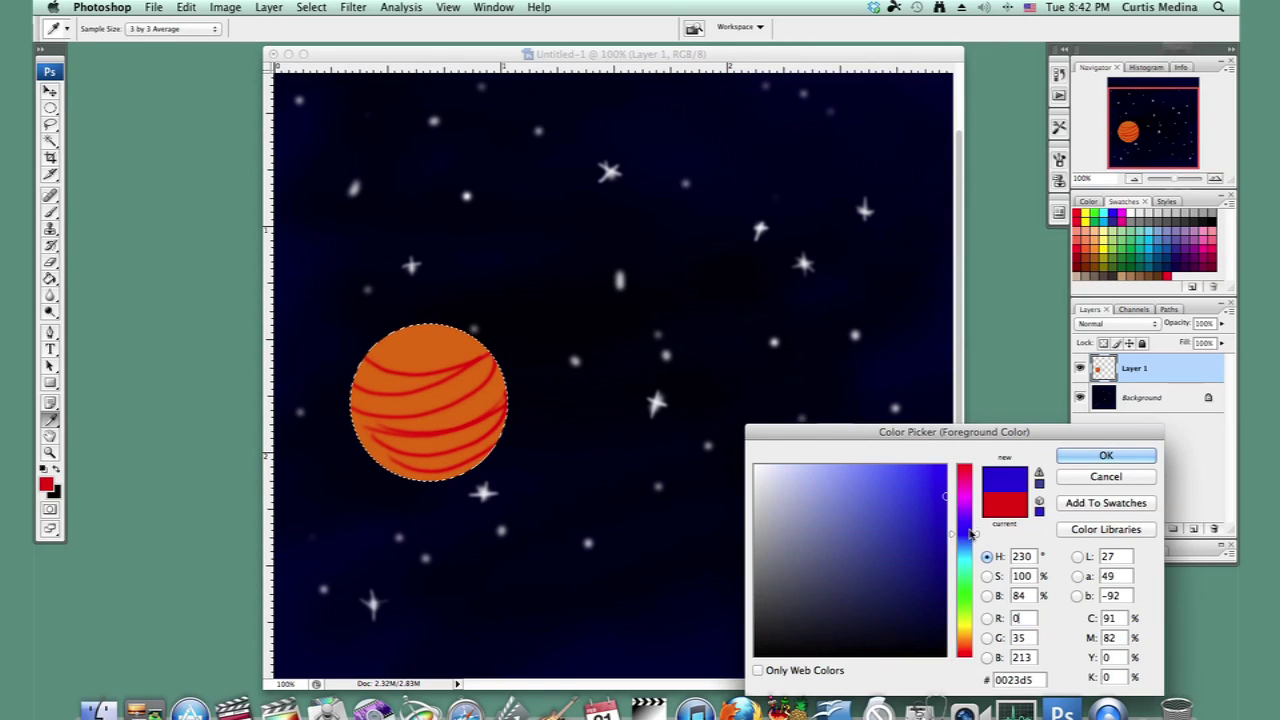
left_click(1081, 454)
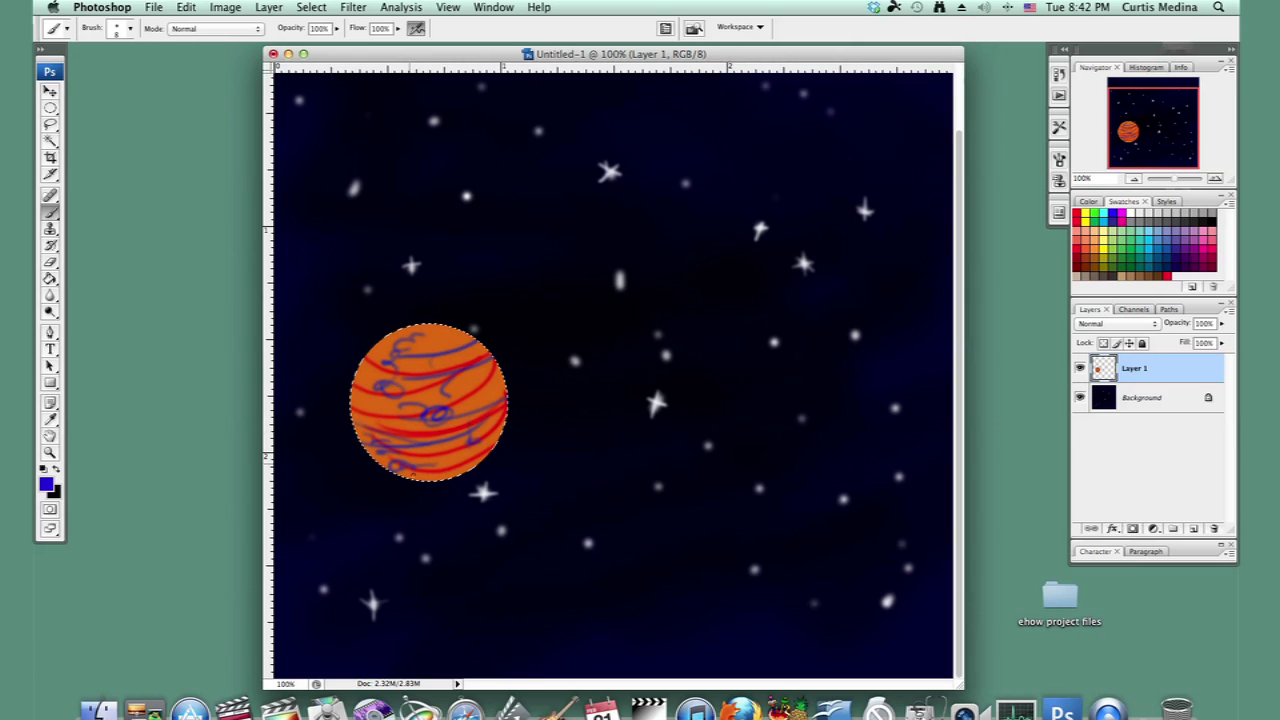
Pick a golden yellow foreground color and paint thin slanted streaks across the planet's surface.
left_click(45, 484)
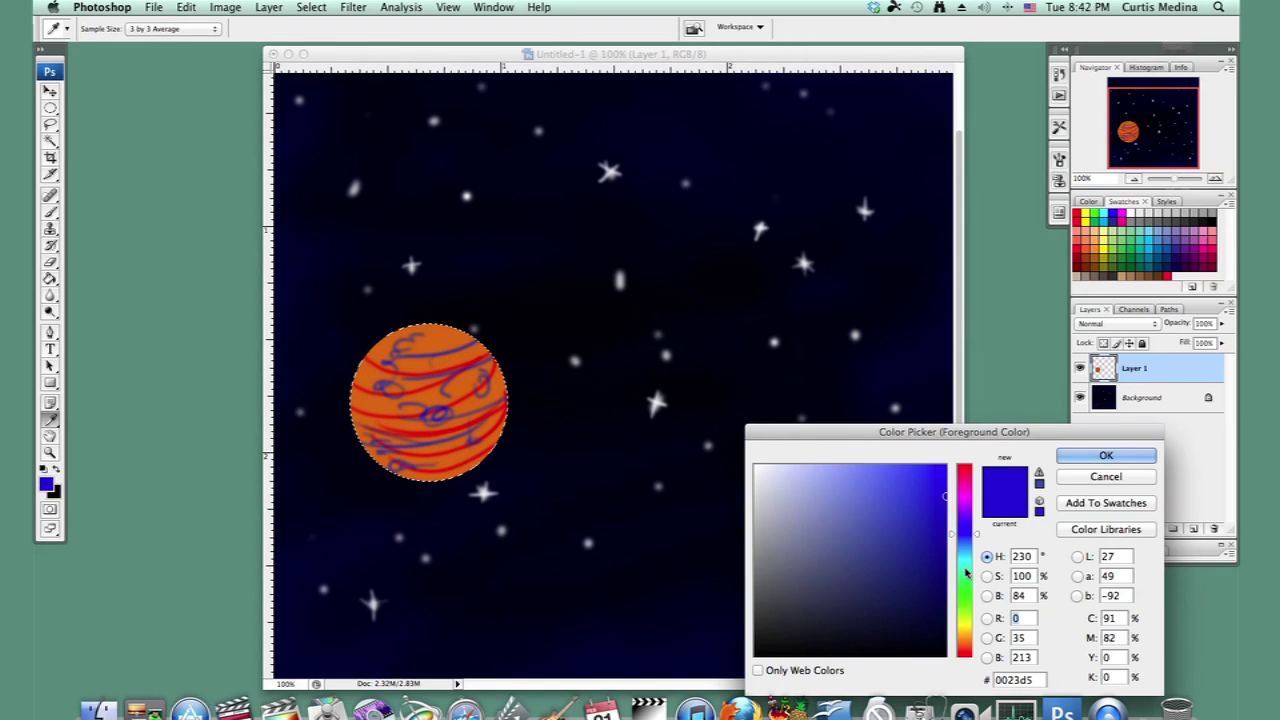
left_click(966, 628)
left_click(927, 489)
left_click(1074, 455)
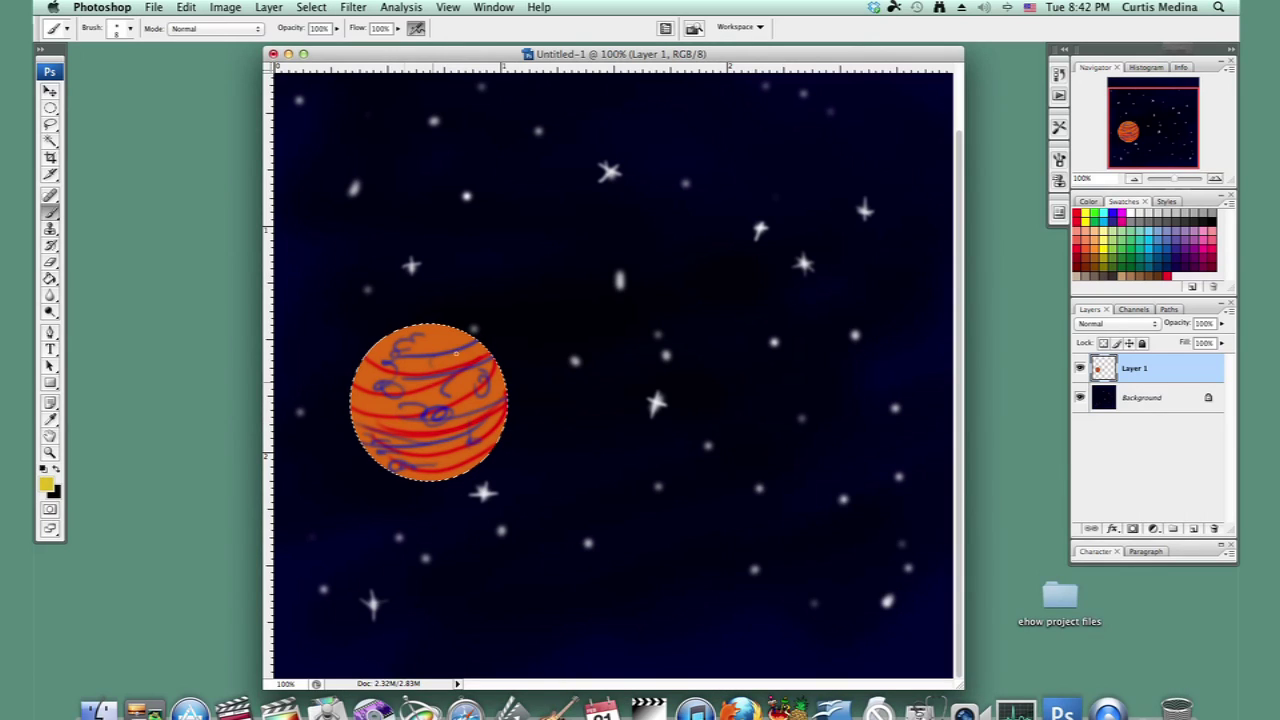
left_click_drag(431, 343, 458, 340)
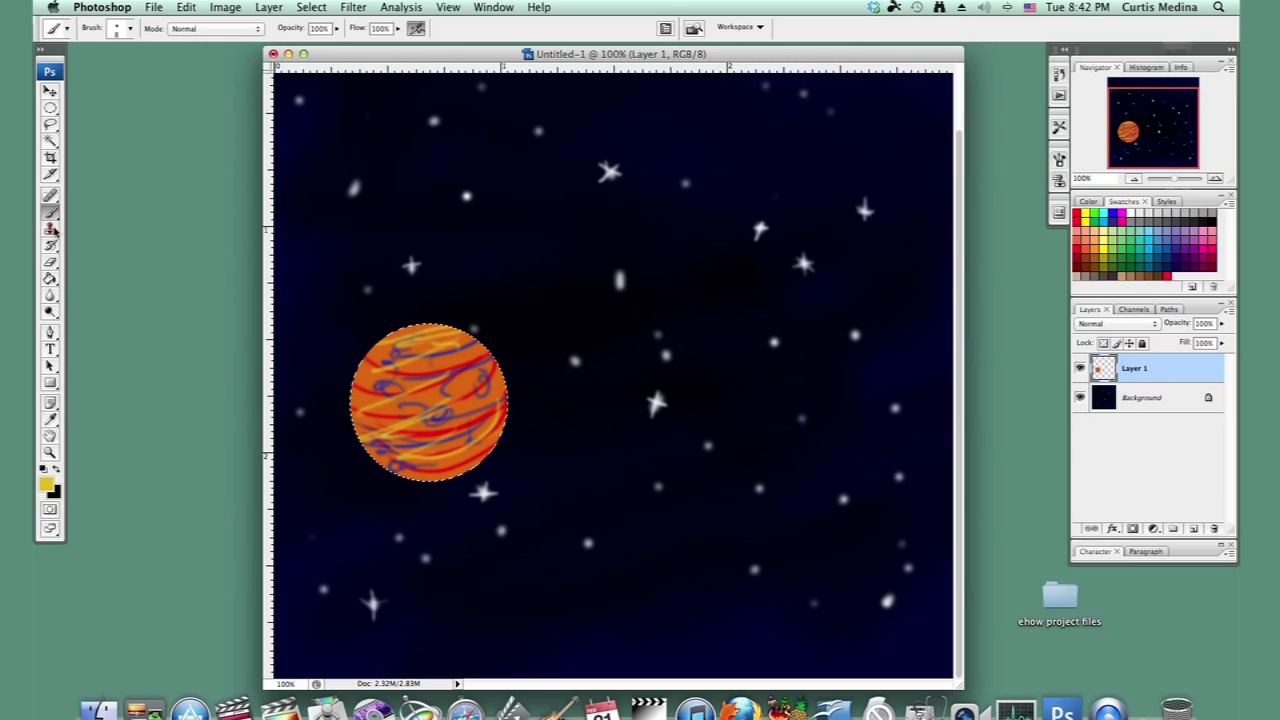
Set up a black brush using the soft 65 px preset at 30% opacity.
left_click(56, 468)
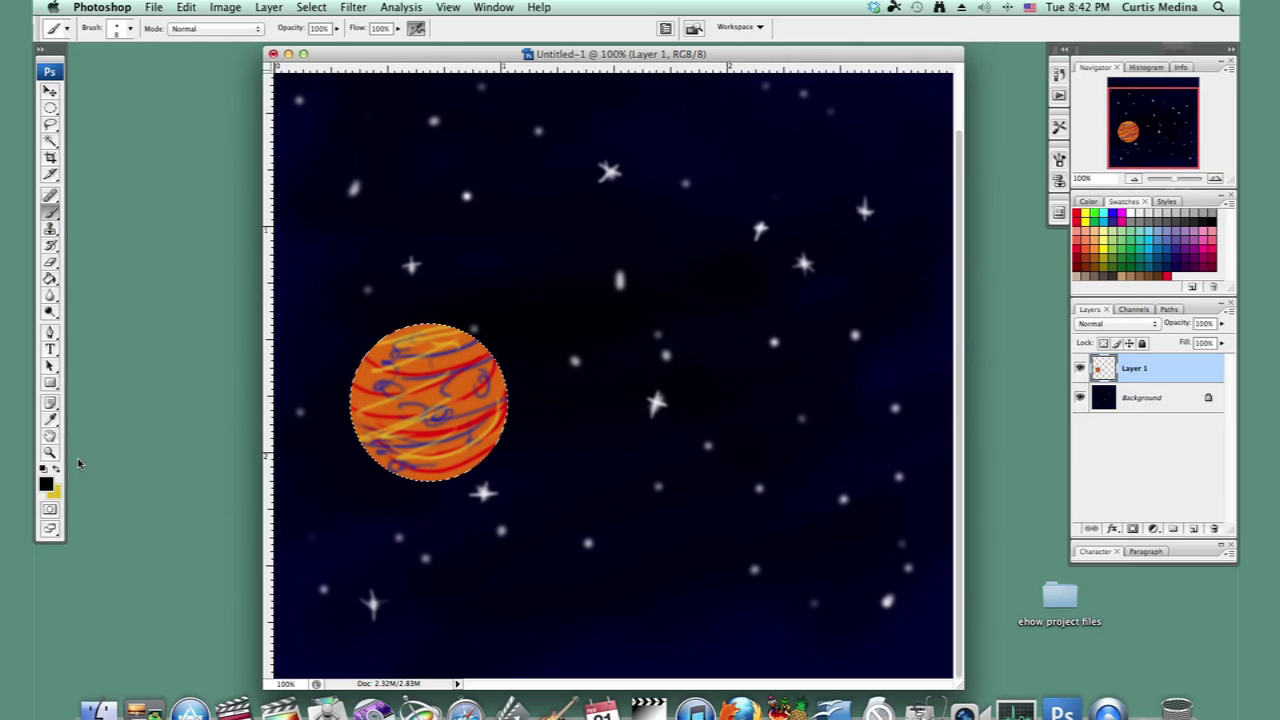
right_click(440, 418)
left_click(581, 598)
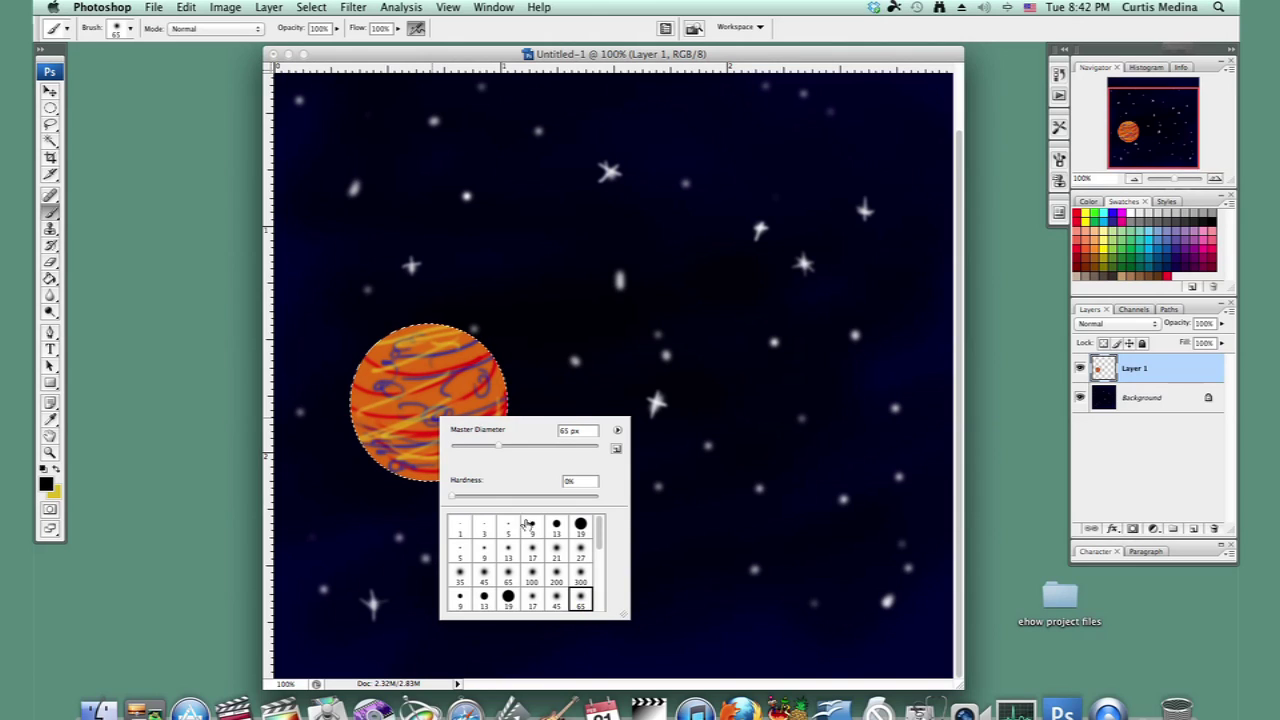
key("Return")
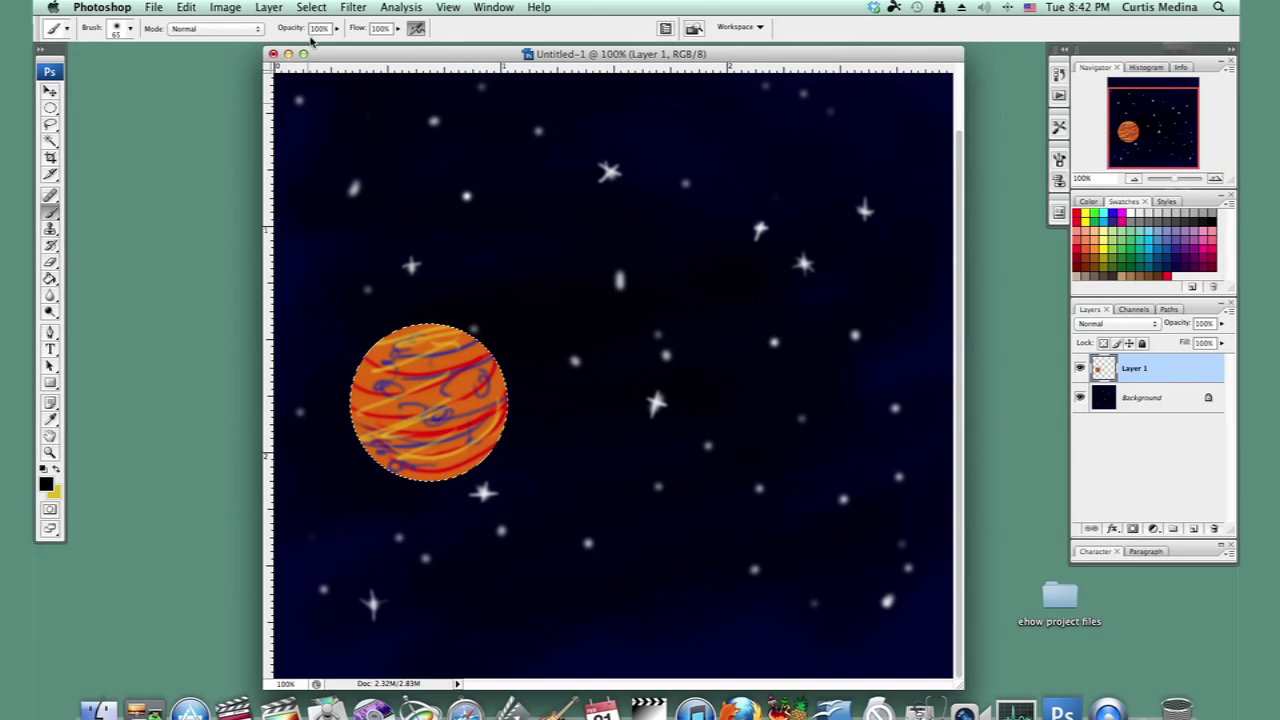
left_click_drag(337, 42, 285, 44)
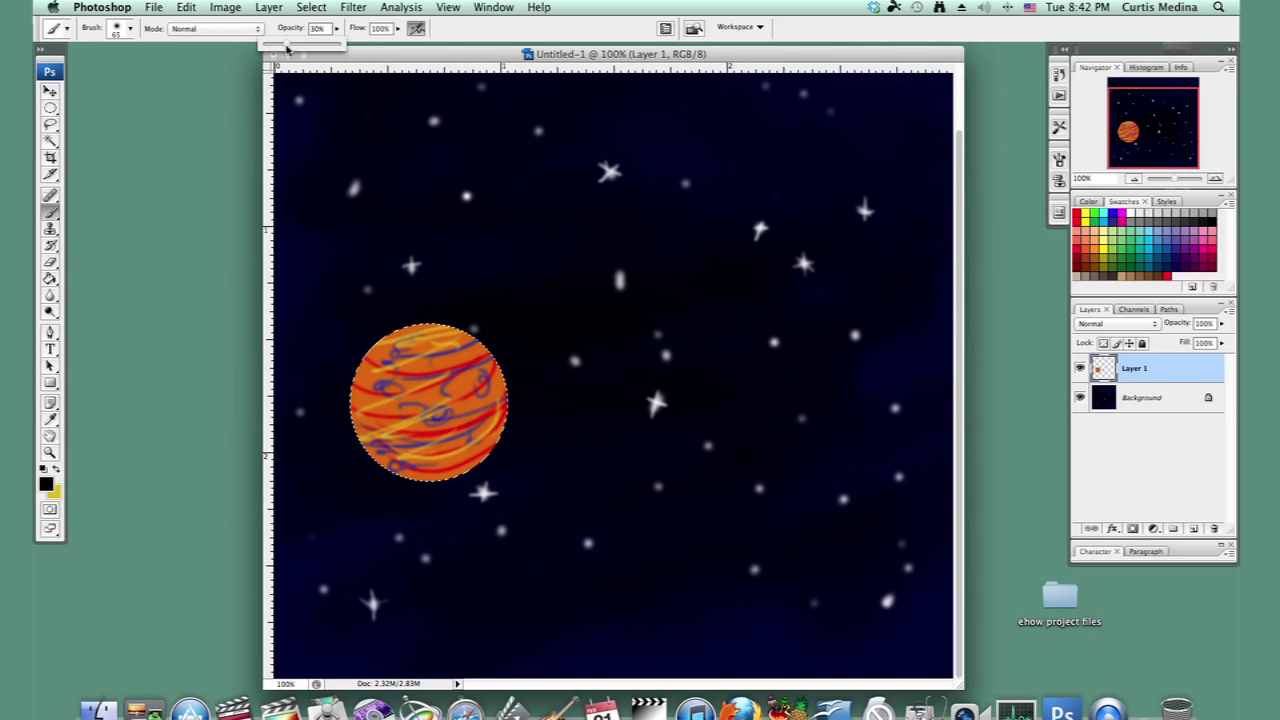
Add a new layer and paint soft black shading along the planet's left and lower edges.
left_click(1193, 528)
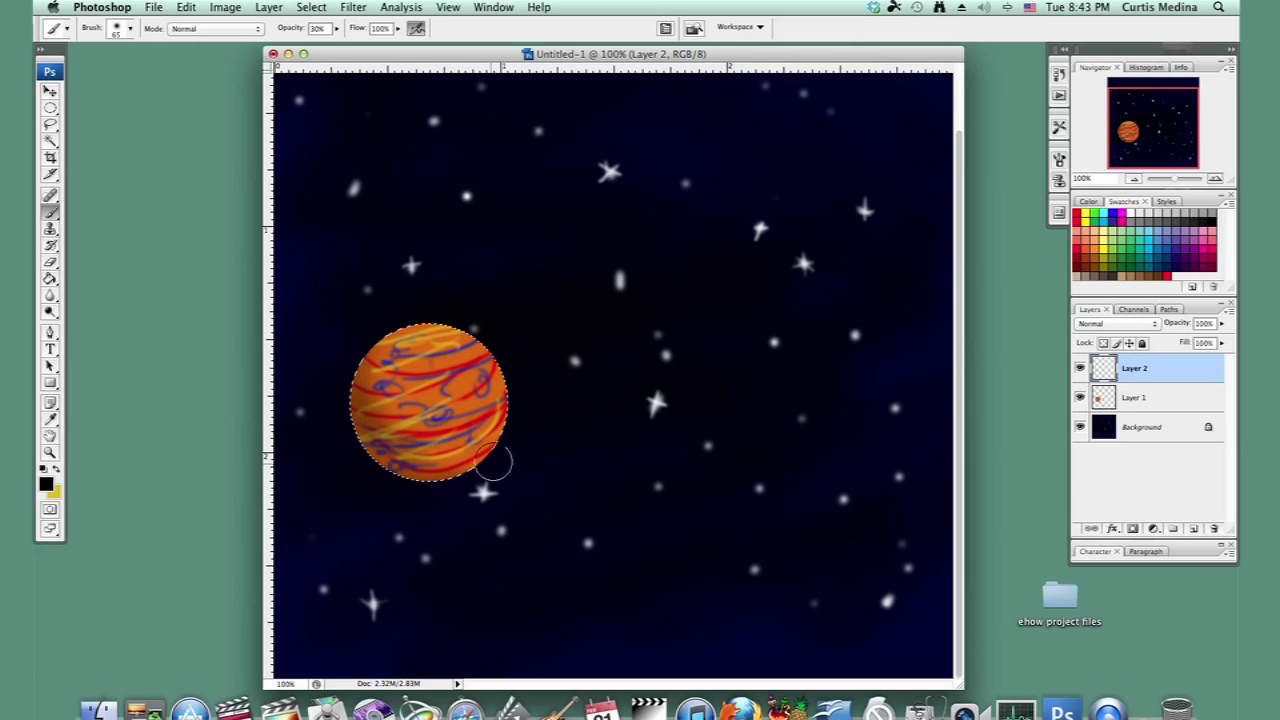
left_click_drag(398, 398, 403, 469)
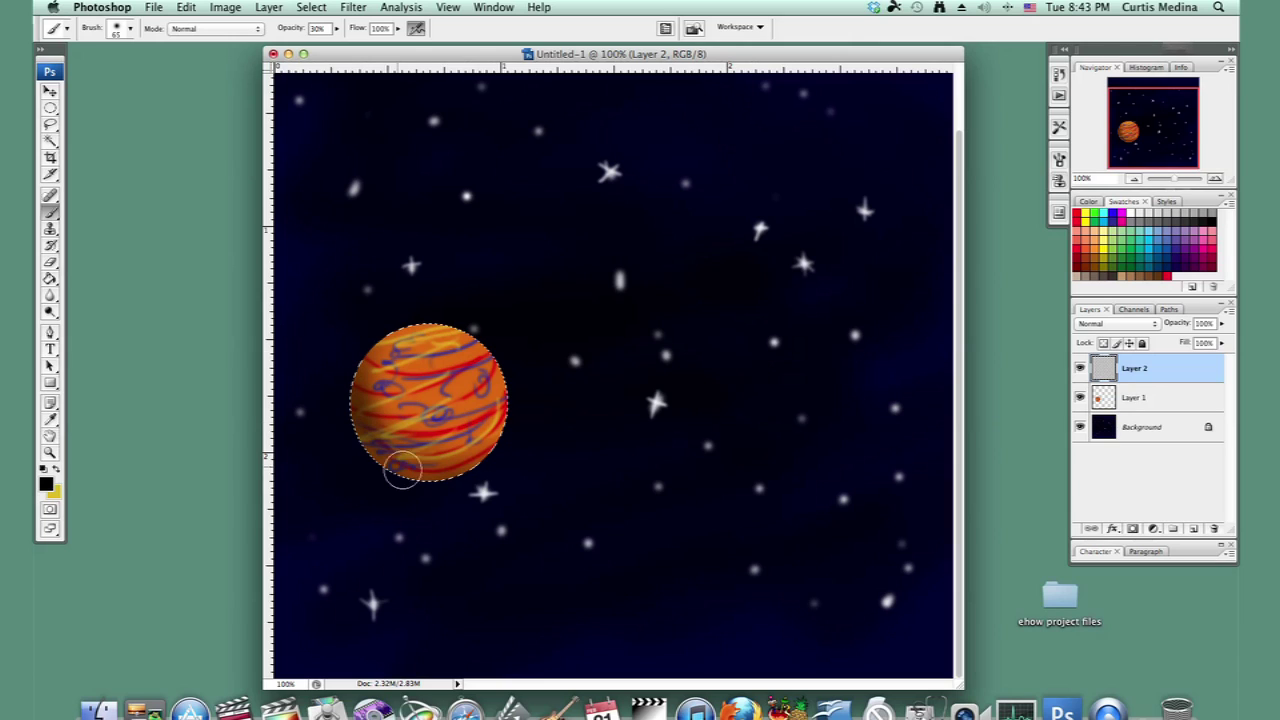
left_click_drag(444, 412, 384, 328)
mouse_move(455, 463)
left_mouse_down()
mouse_move(497, 451)
mouse_move(375, 368)
mouse_move(369, 384)
mouse_move(432, 451)
mouse_move(469, 448)
left_mouse_up()
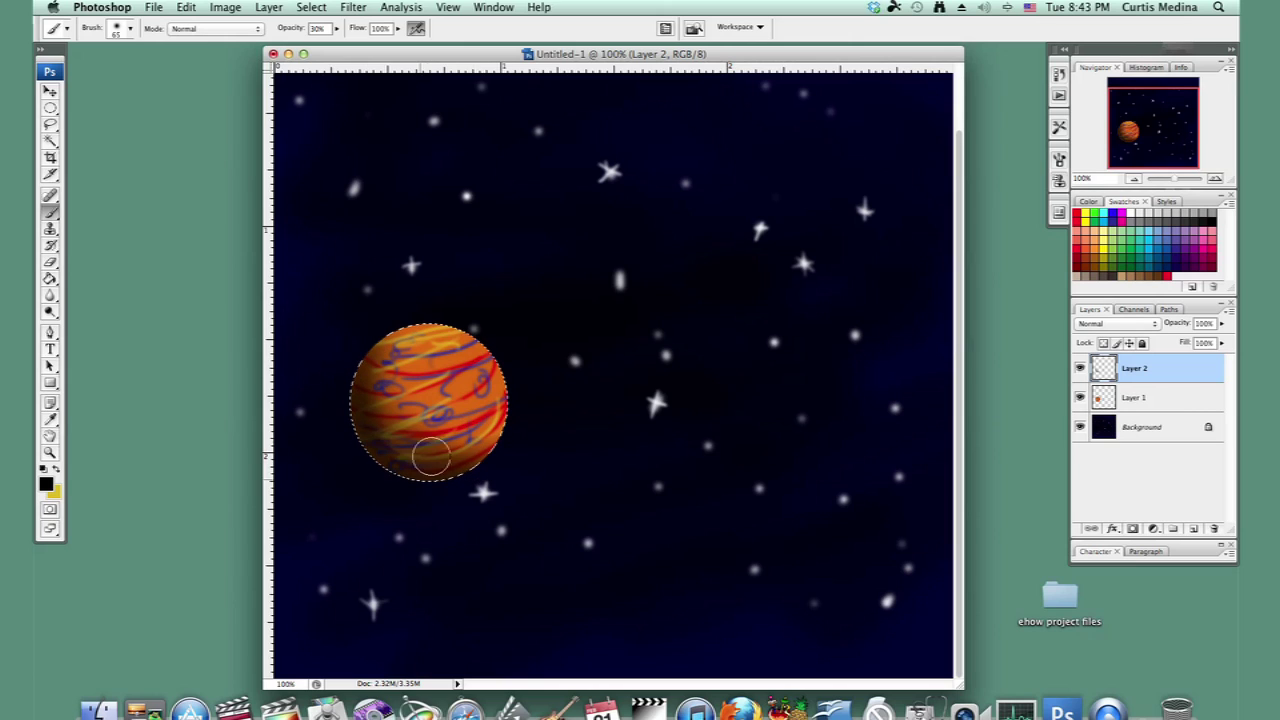
Switch the brush color to white #ffffff and paint a soft highlight over the planet's upper-right side.
left_click(46, 484)
left_click(757, 466)
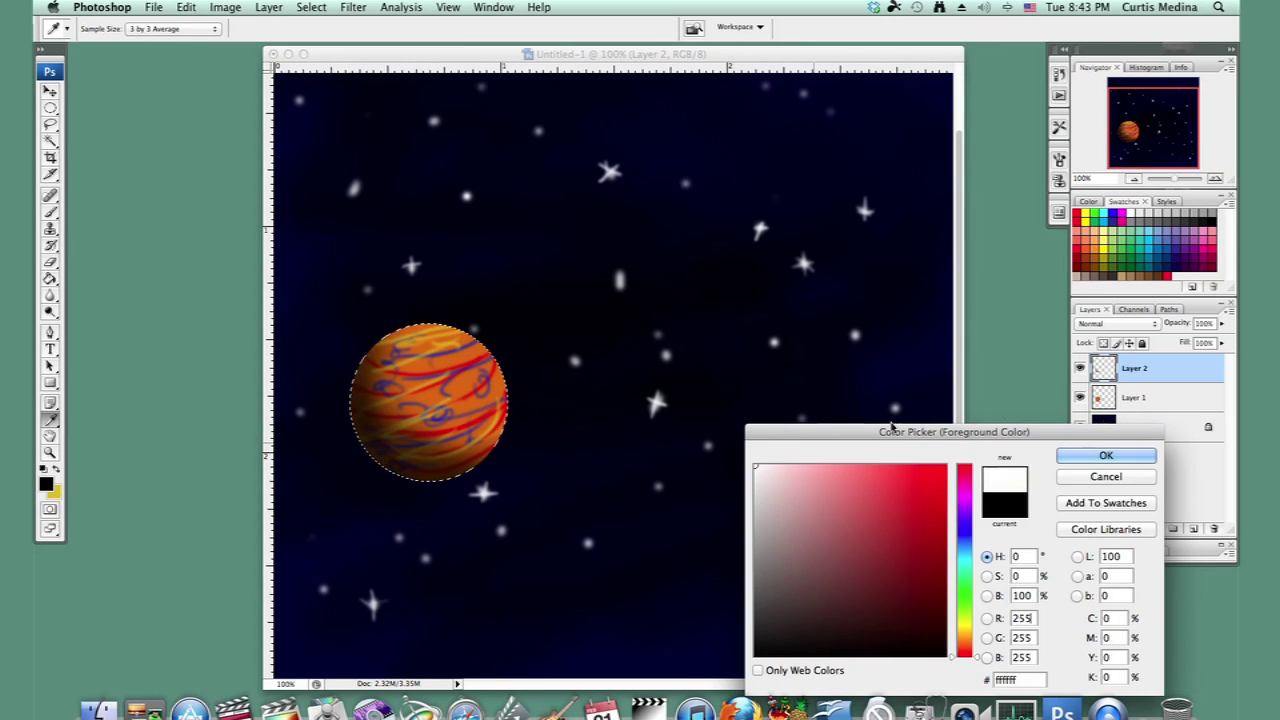
left_click(1100, 455)
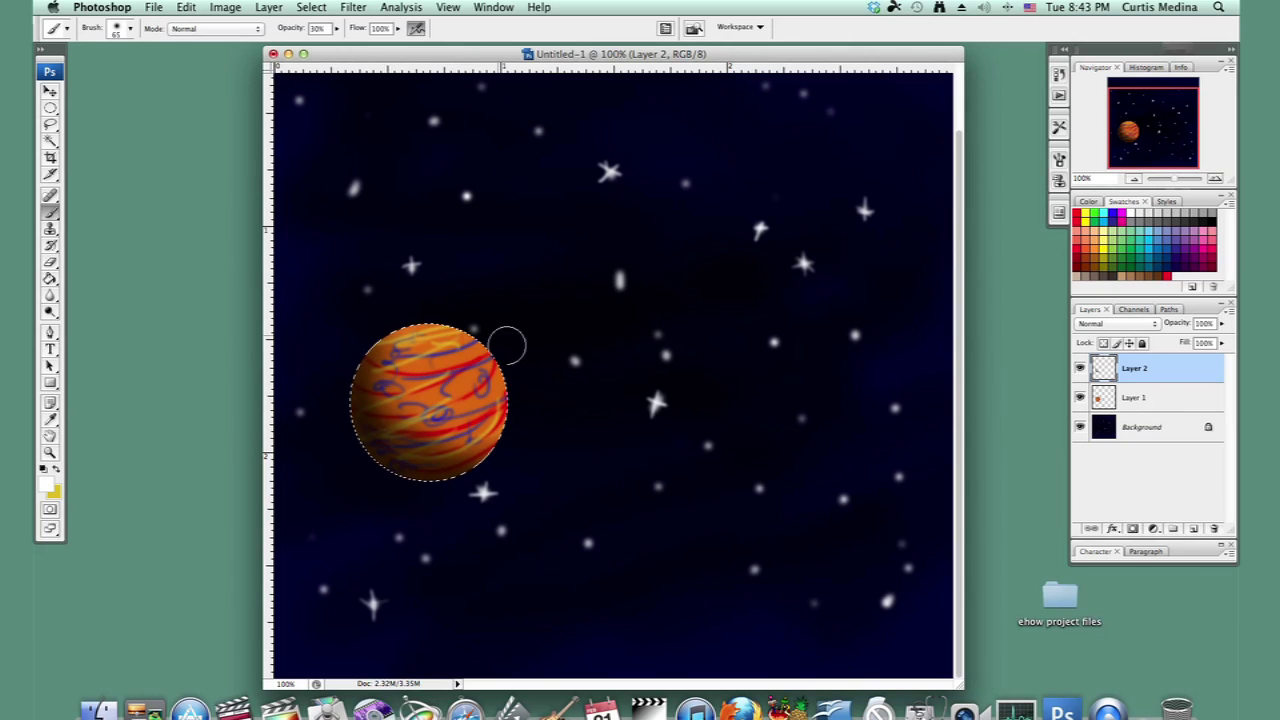
mouse_move(475, 387)
left_mouse_down()
mouse_move(480, 440)
mouse_move(436, 352)
mouse_move(477, 387)
mouse_move(484, 426)
left_mouse_up()
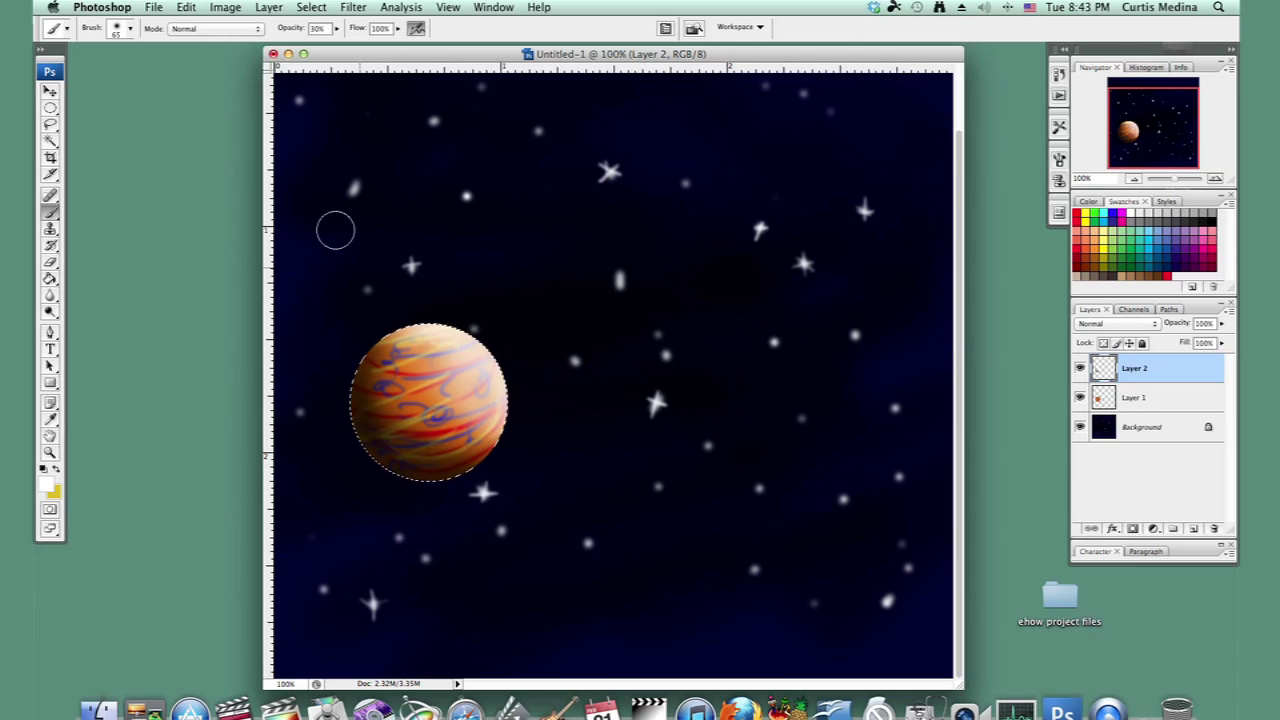
Invert the selection, lower the brush opacity to 9% and paint a soft white glow around the planet, strongest at its upper right.
left_click(313, 9)
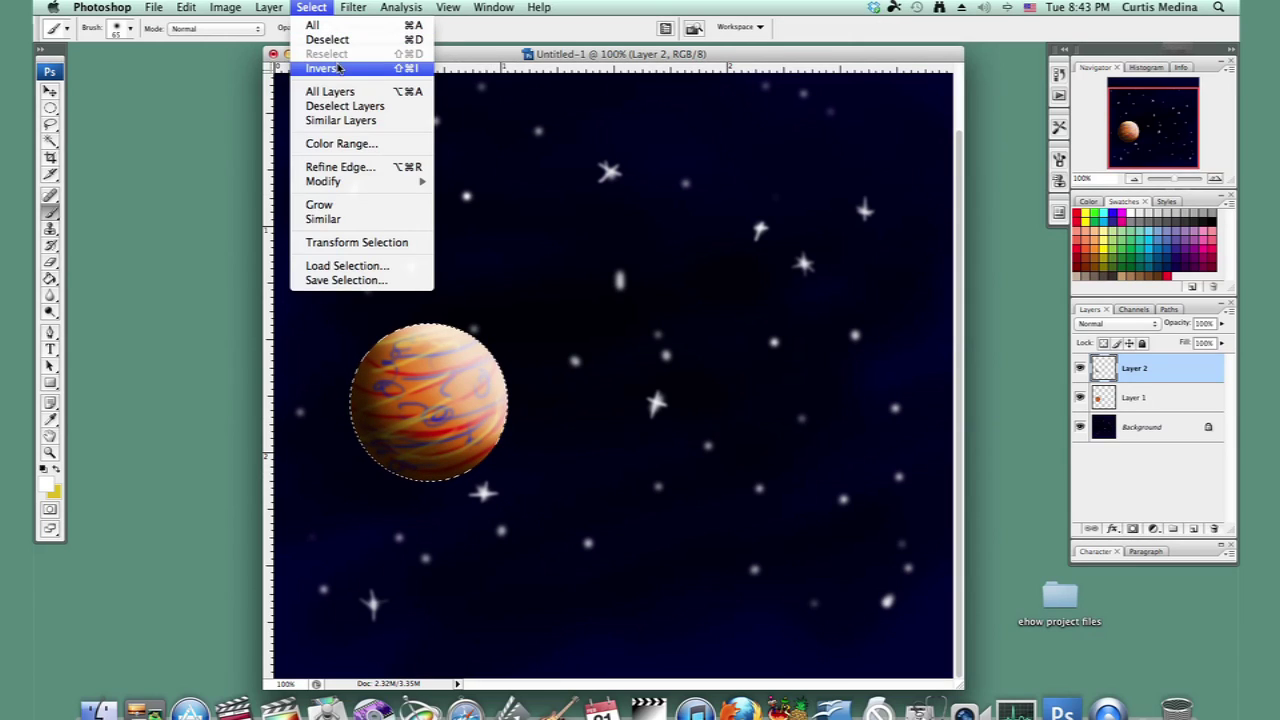
left_click(330, 68)
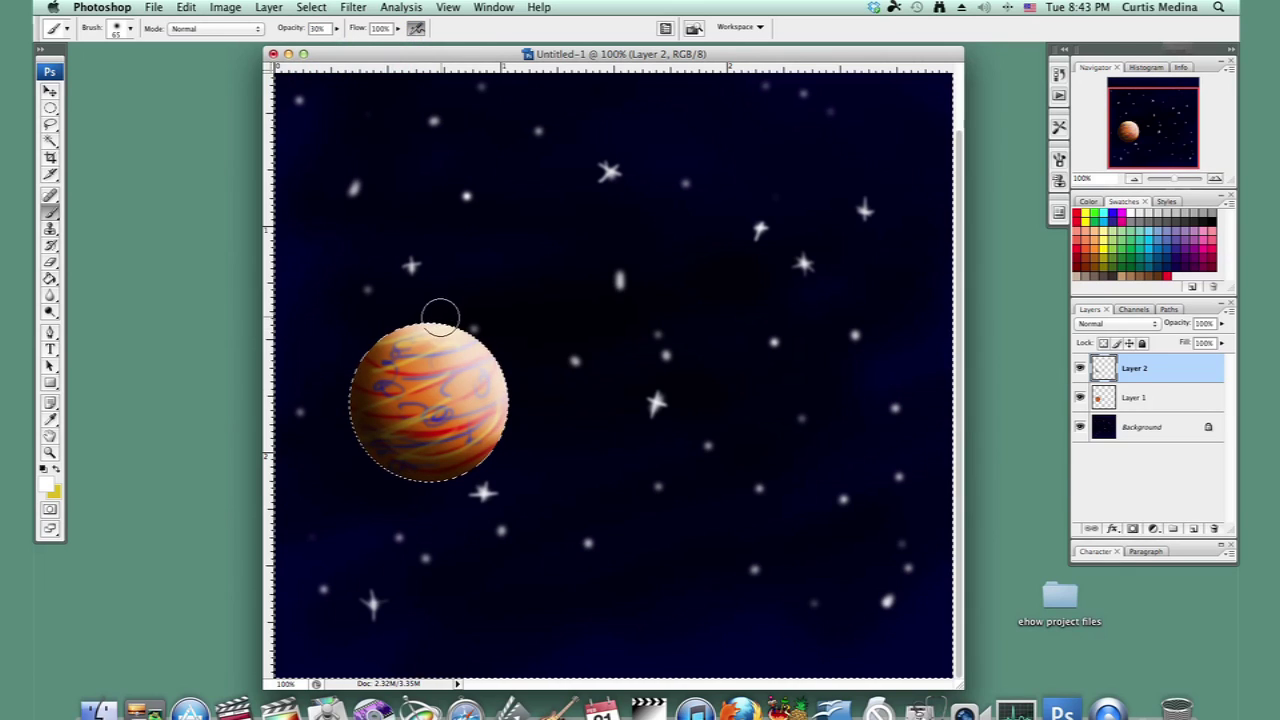
left_click(337, 28)
left_click_drag(336, 44, 322, 44)
left_click(487, 341)
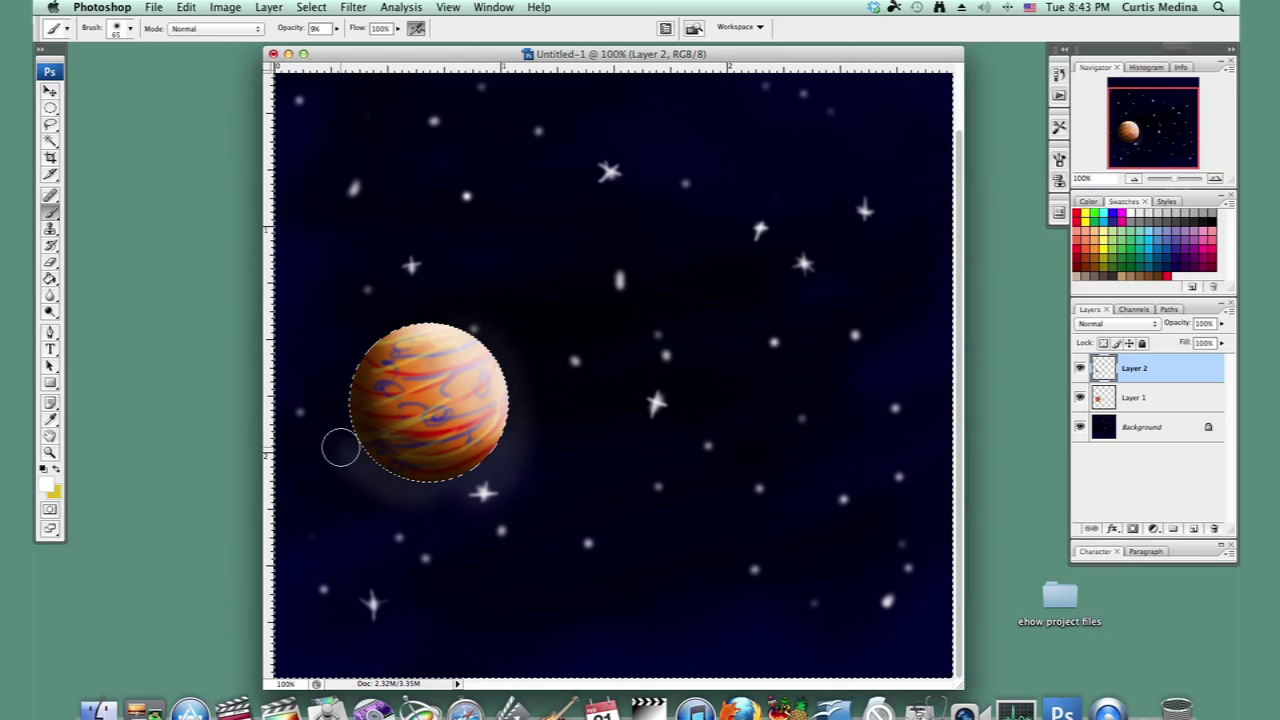
left_click_drag(501, 418, 502, 390)
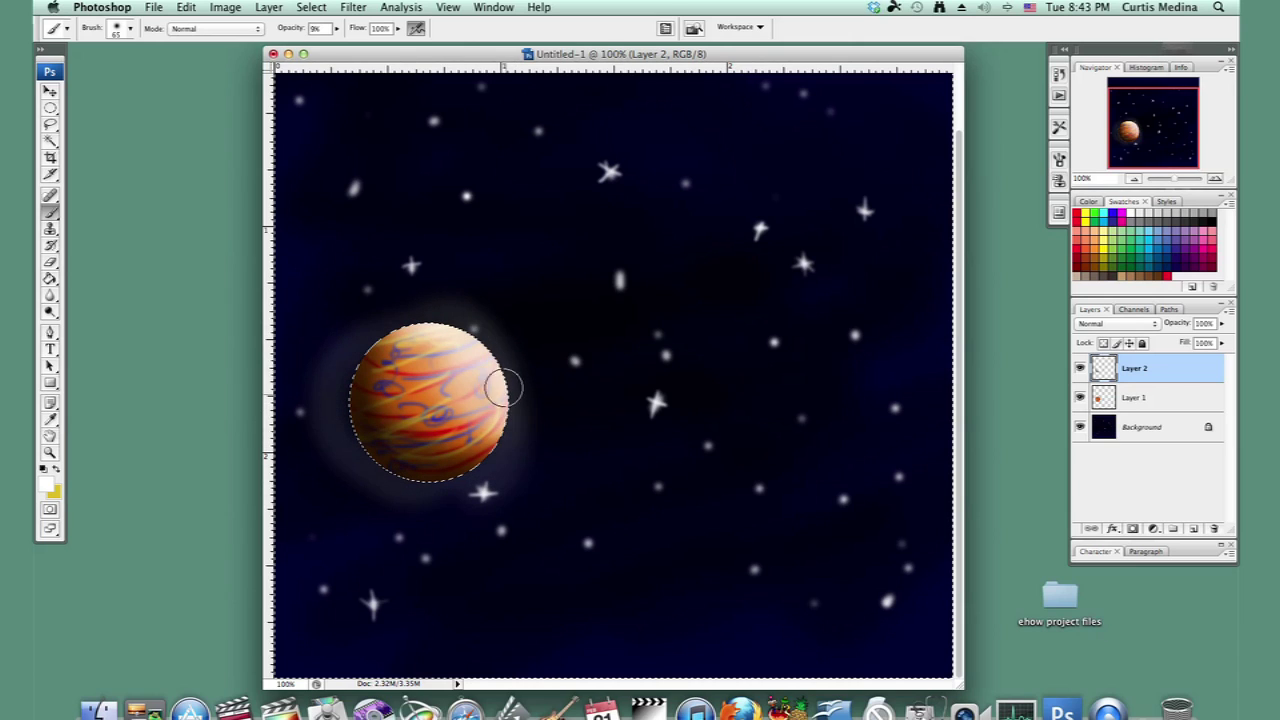
mouse_move(377, 334)
left_mouse_down()
mouse_move(354, 386)
mouse_move(357, 424)
mouse_move(390, 461)
mouse_move(454, 460)
mouse_move(409, 450)
mouse_move(460, 462)
mouse_move(494, 424)
left_mouse_up()
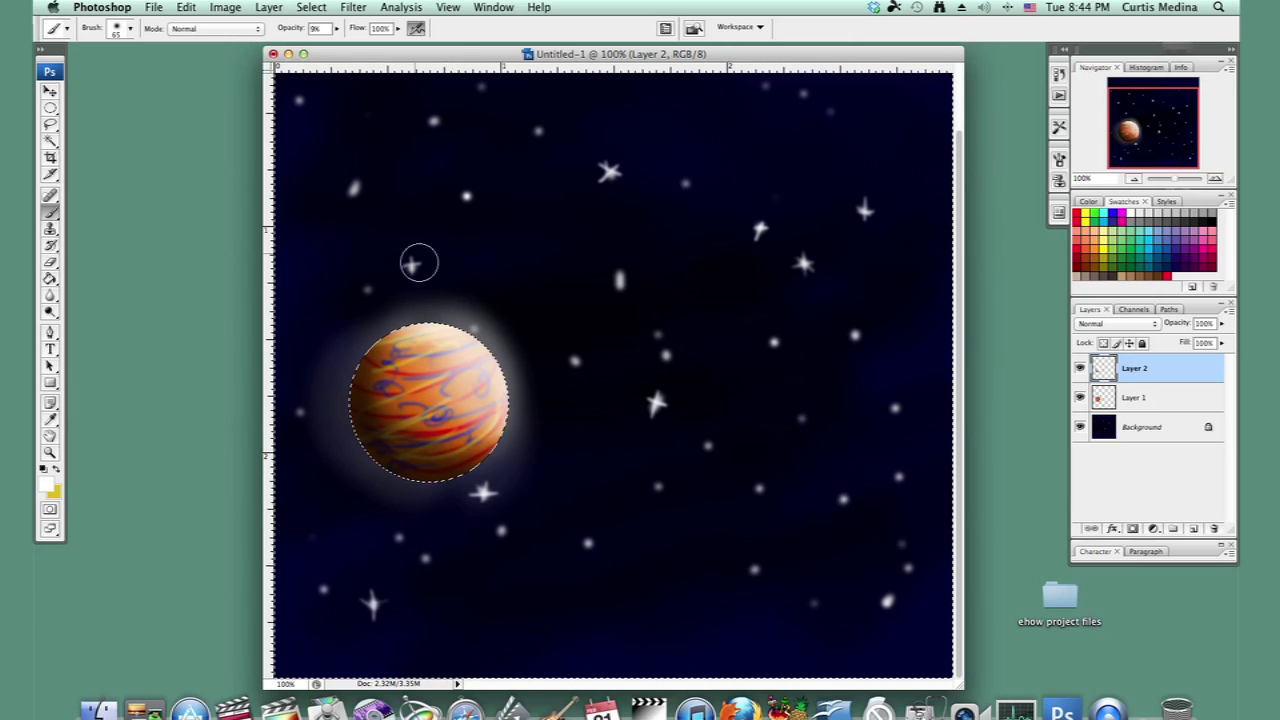
Dab faint white halos over three stars in the upper-left part of the sky.
left_click(464, 193)
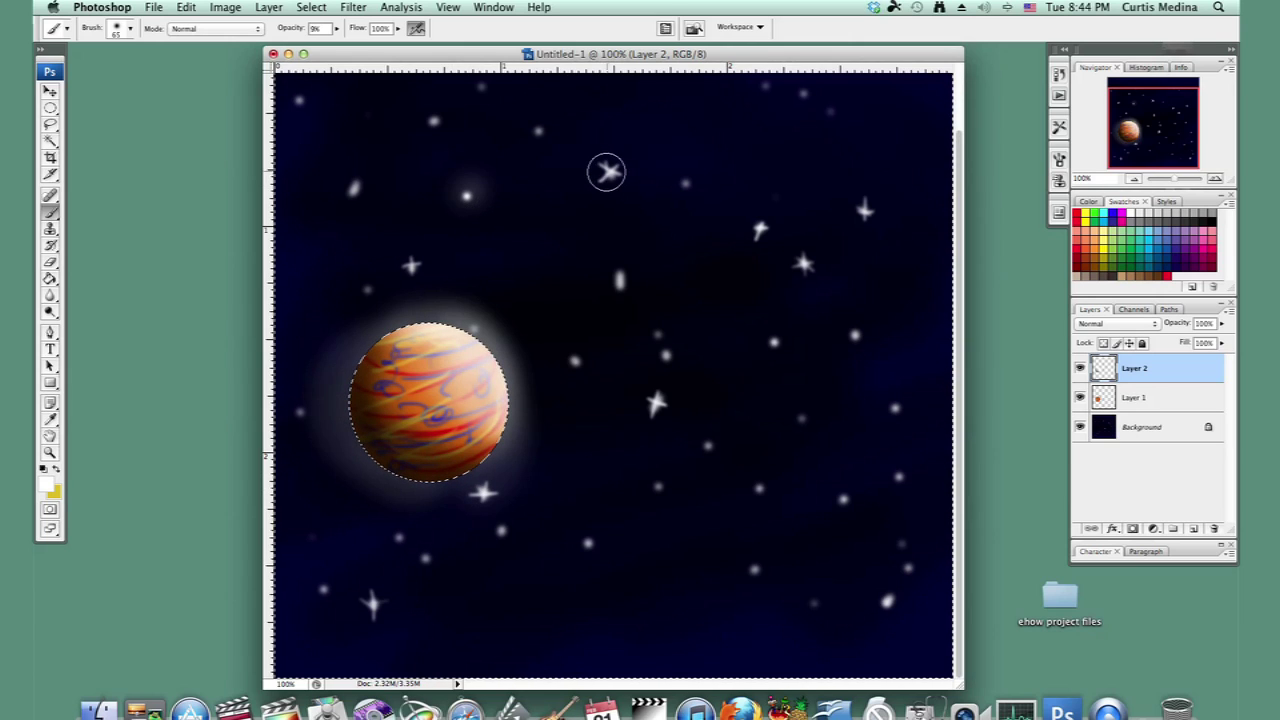
left_click(540, 135)
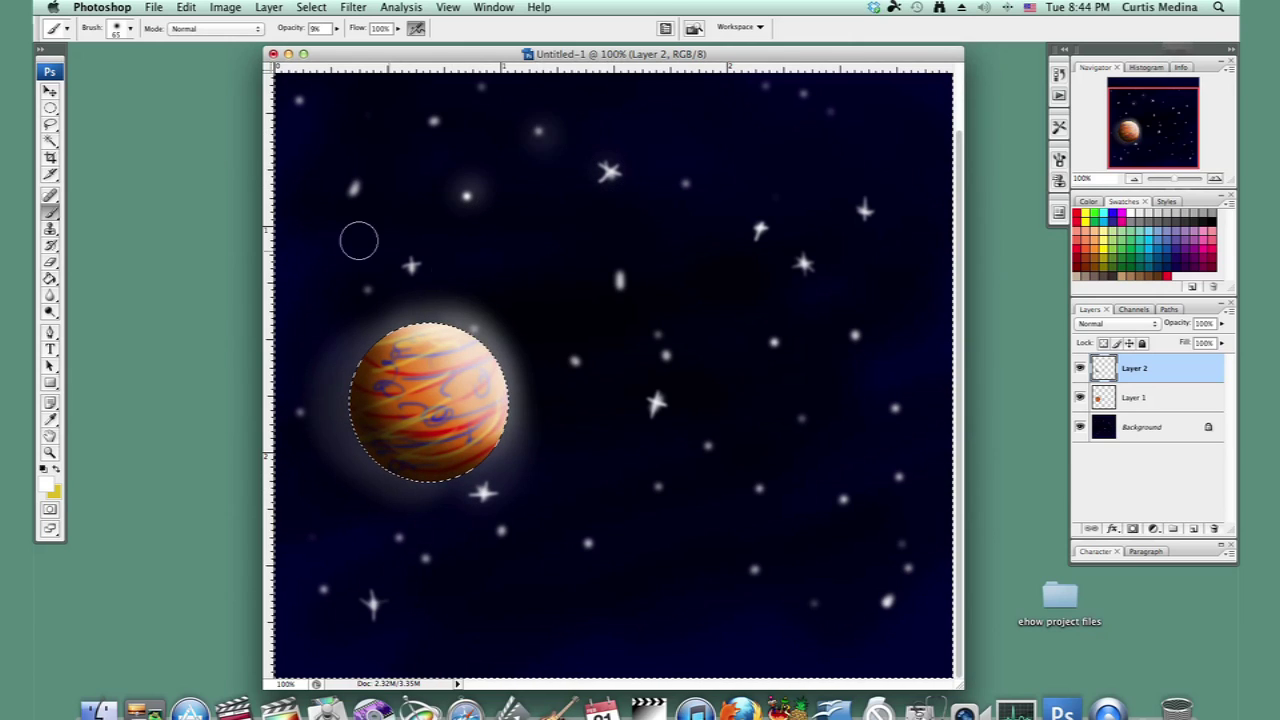
left_click(352, 190)
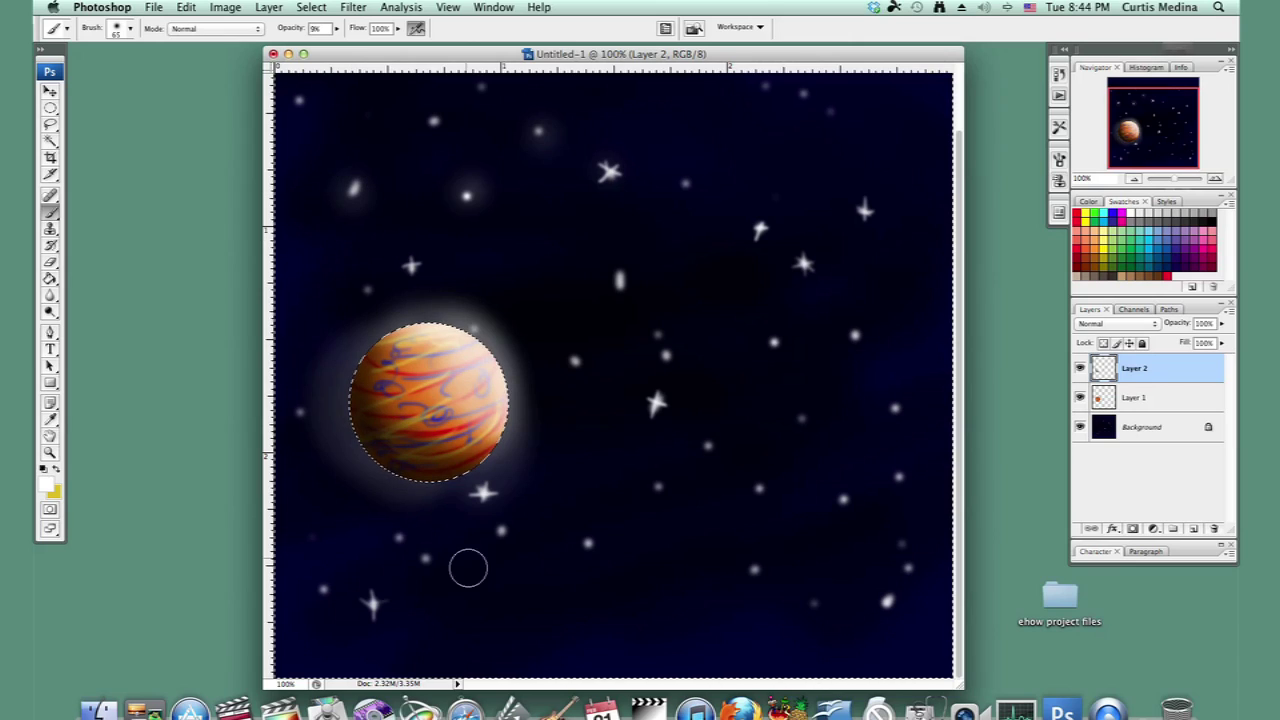